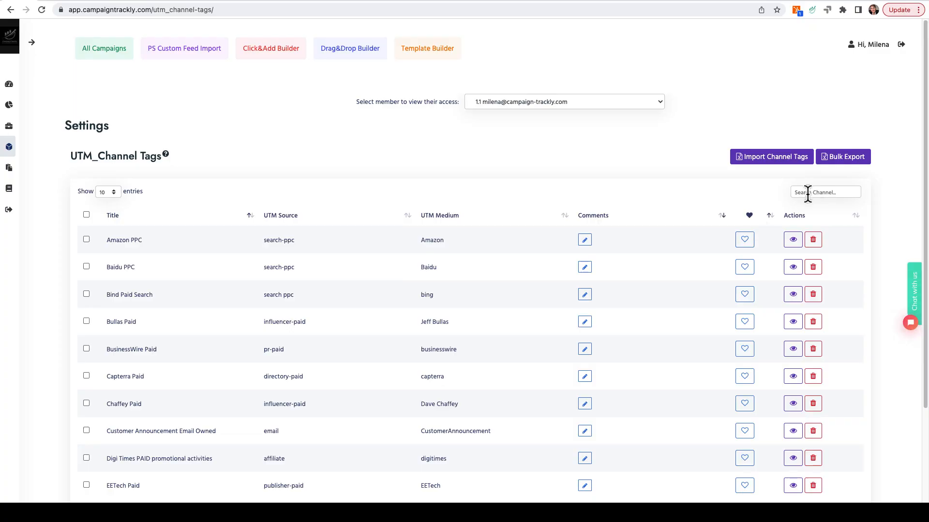
# Step: Search the UTM channel tags for "video" and start a new channel tag titled "Vimeo Paid Video"
pyautogui.click(807, 194)
pyautogui.write('video')
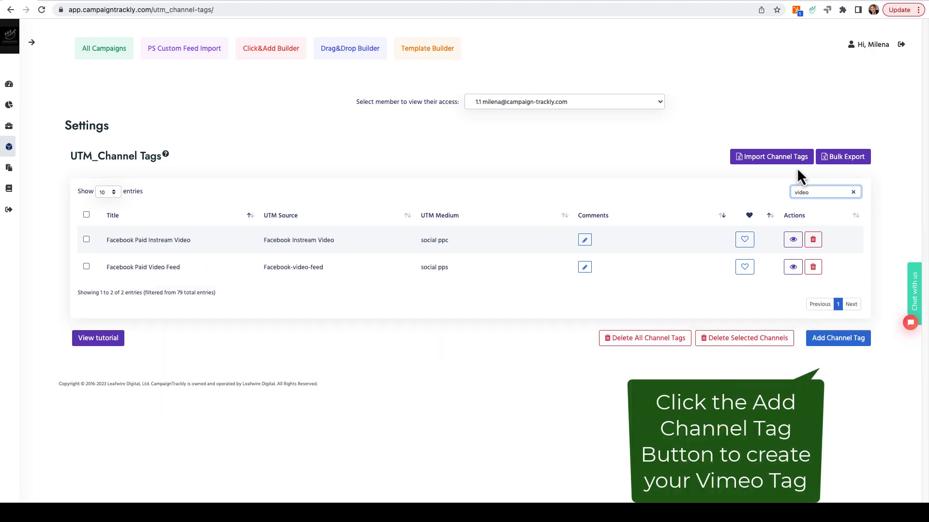
pyautogui.click(836, 339)
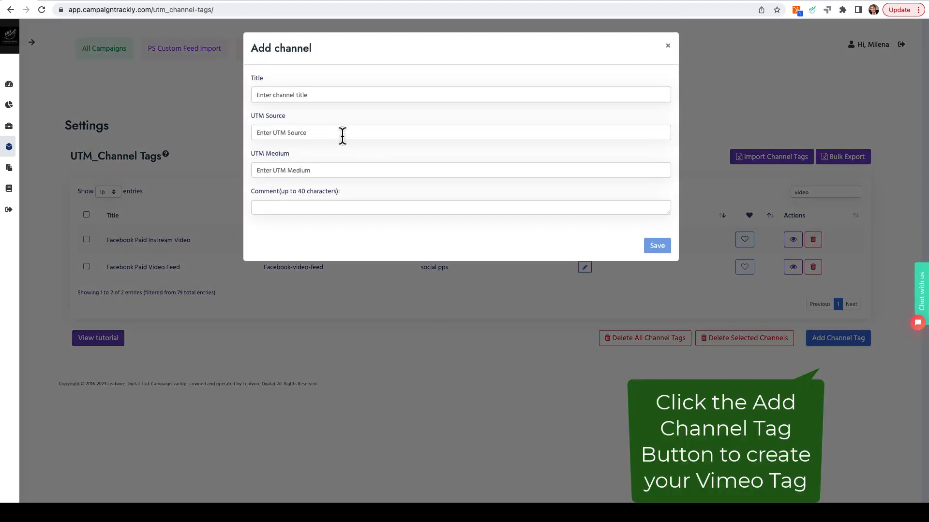
pyautogui.click(320, 94)
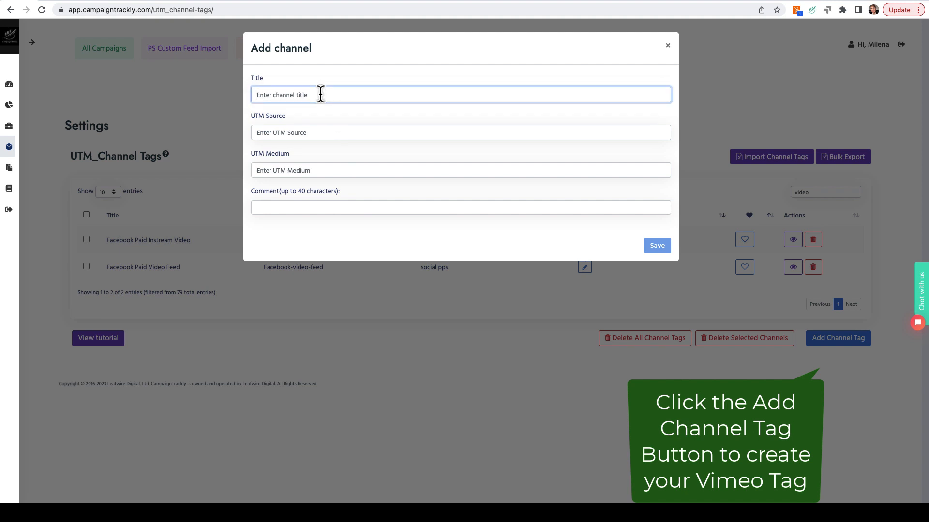
pyautogui.write('Vimeo Paid')
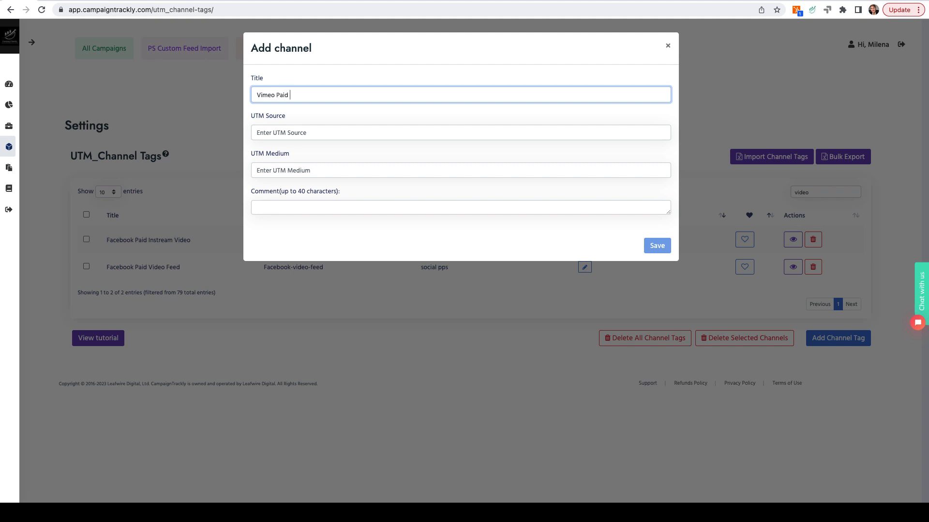
pyautogui.write(' Video')
# Step: Set the new channel's UTM source to "vimeo" and UTM medium to "video tutorial", and save the tag
pyautogui.click(299, 131)
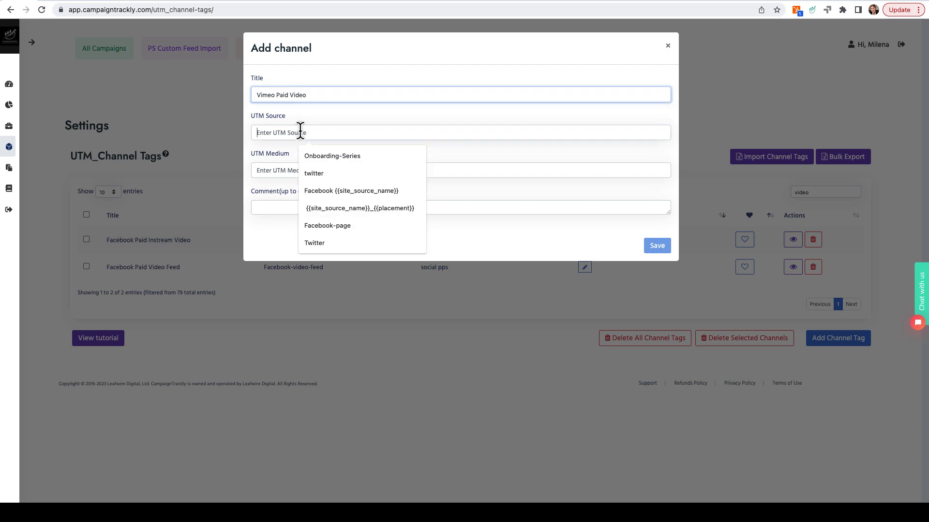
pyautogui.write('vimeo')
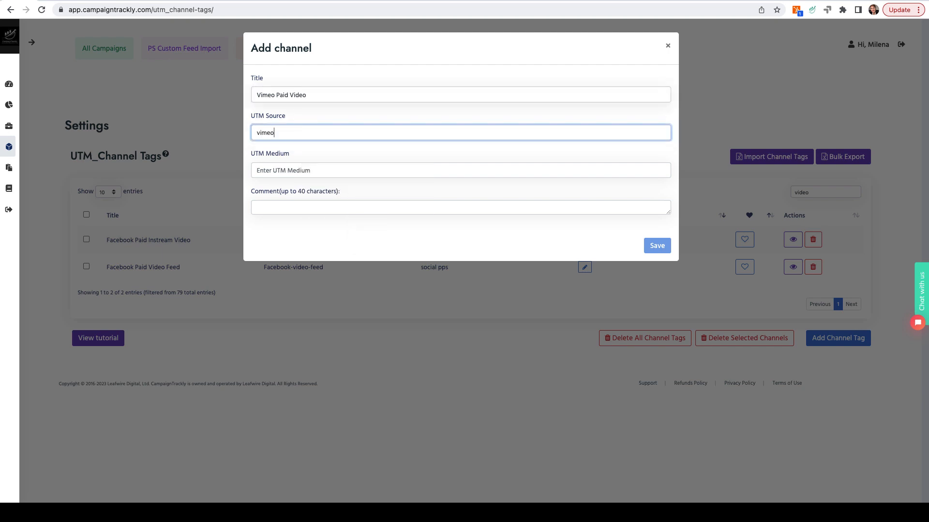
pyautogui.click(303, 169)
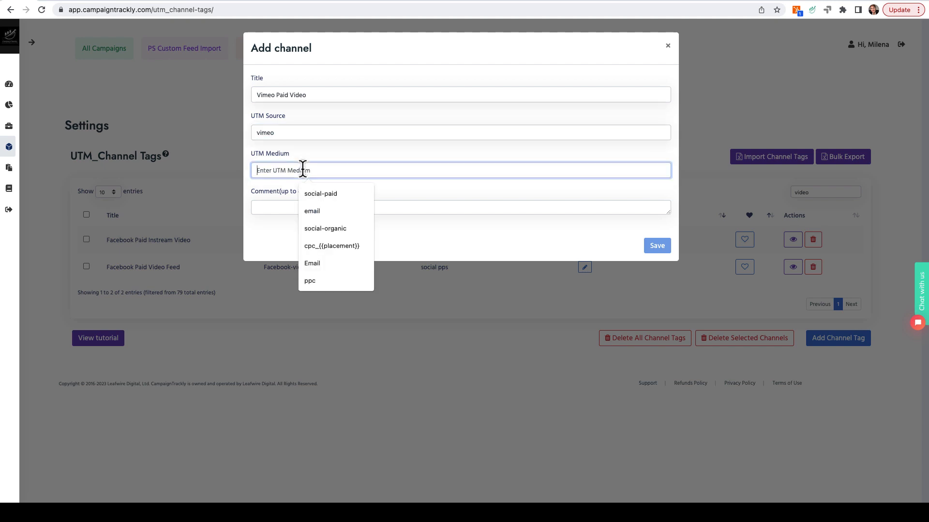
pyautogui.write('video')
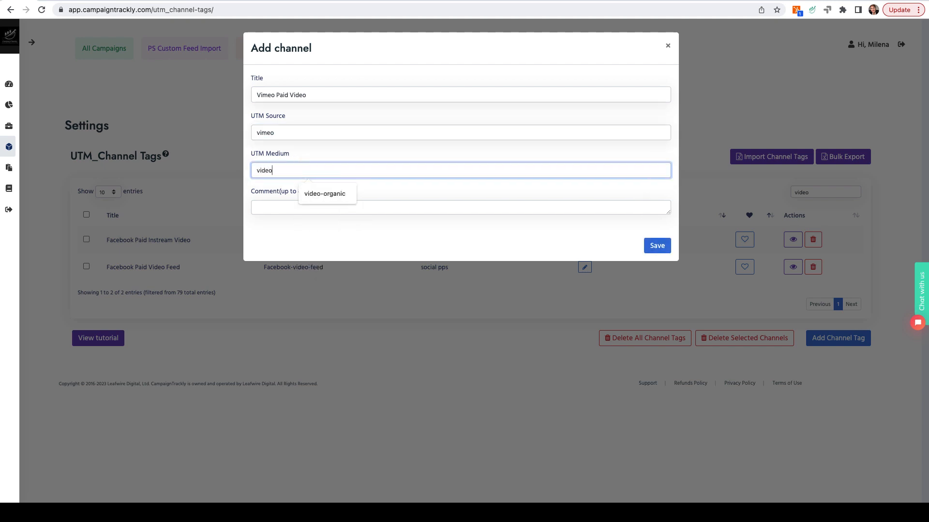
pyautogui.write(' tuto')
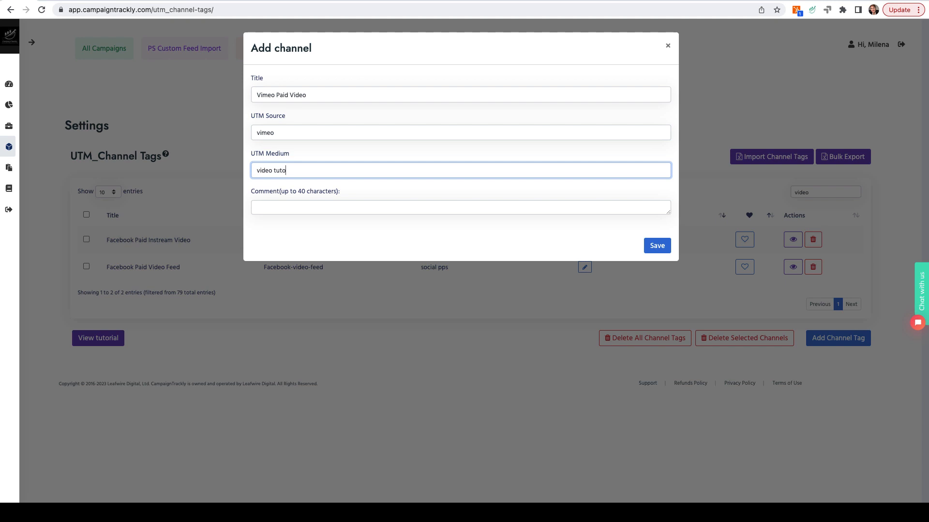
pyautogui.write('rial')
pyautogui.click(657, 249)
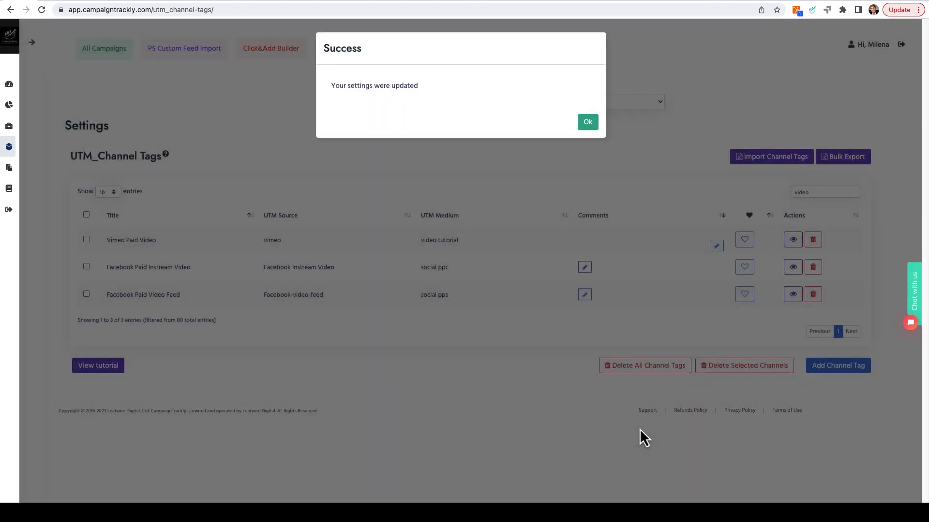
pyautogui.click(588, 127)
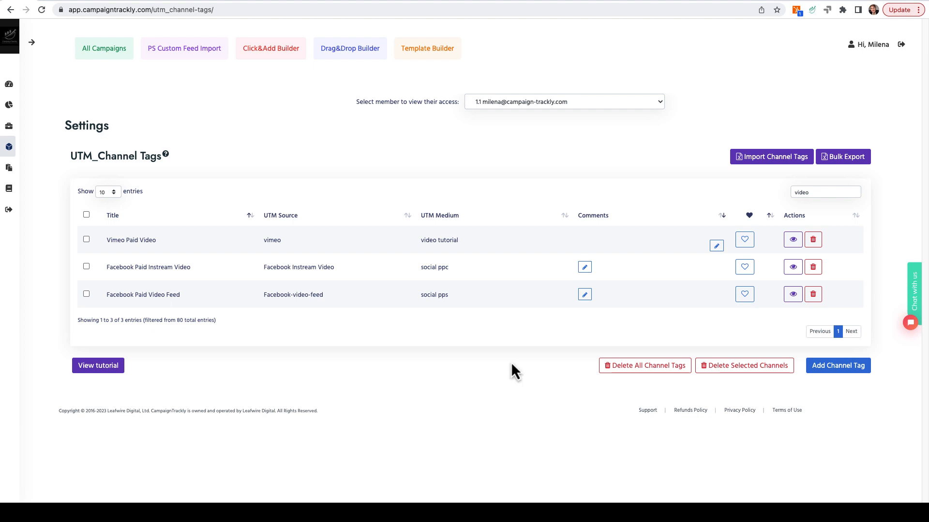
# Step: Open the tag standardization settings and review the rules for tag capitalization
pyautogui.moveTo(18, 118)
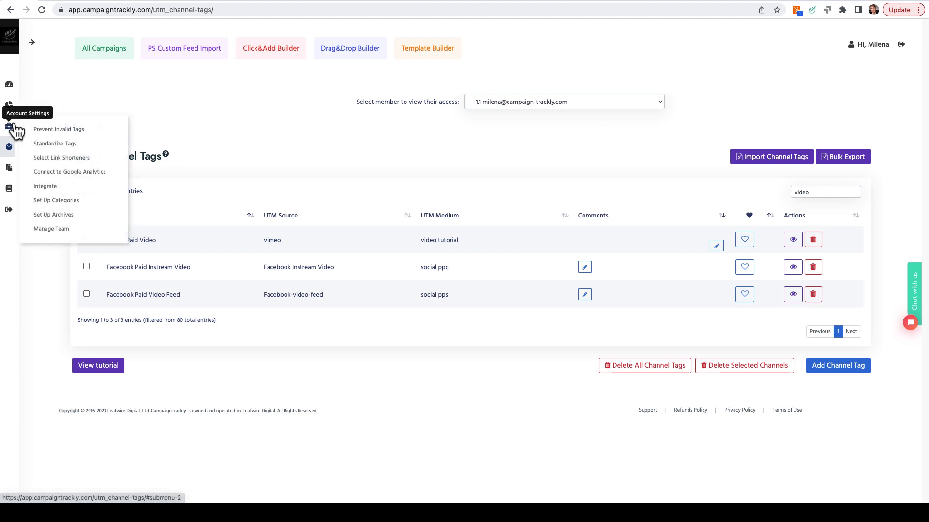
pyautogui.click(53, 144)
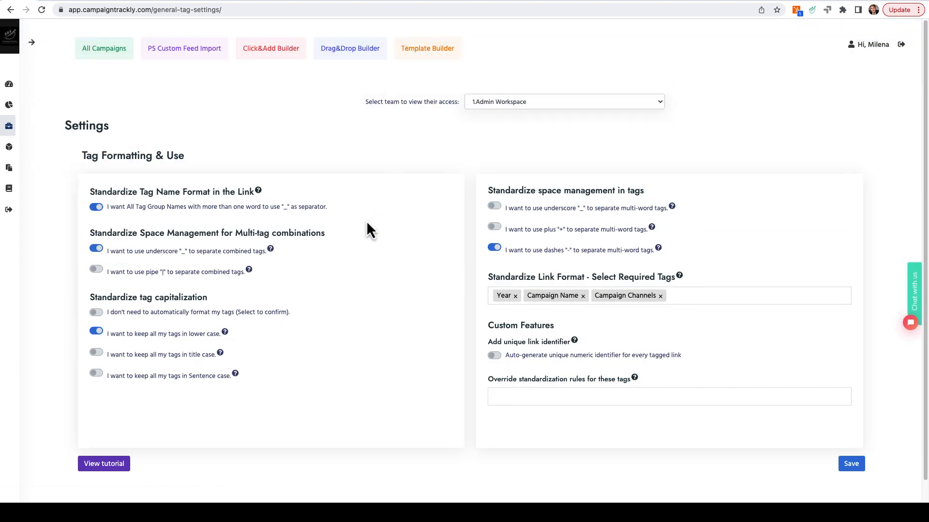
pyautogui.moveTo(90, 299); pyautogui.dragTo(203, 291)
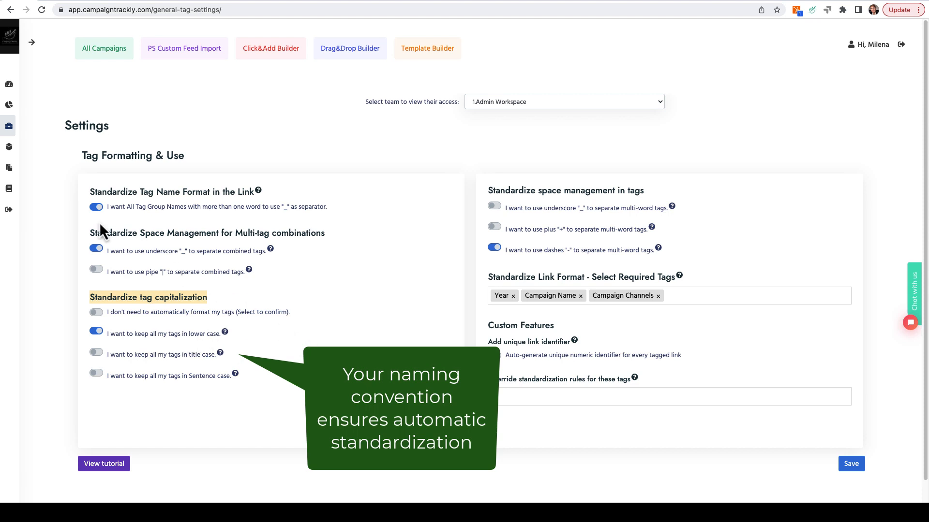
# Step: Open the UTM content tags and search them for "video"
pyautogui.moveTo(20, 147)
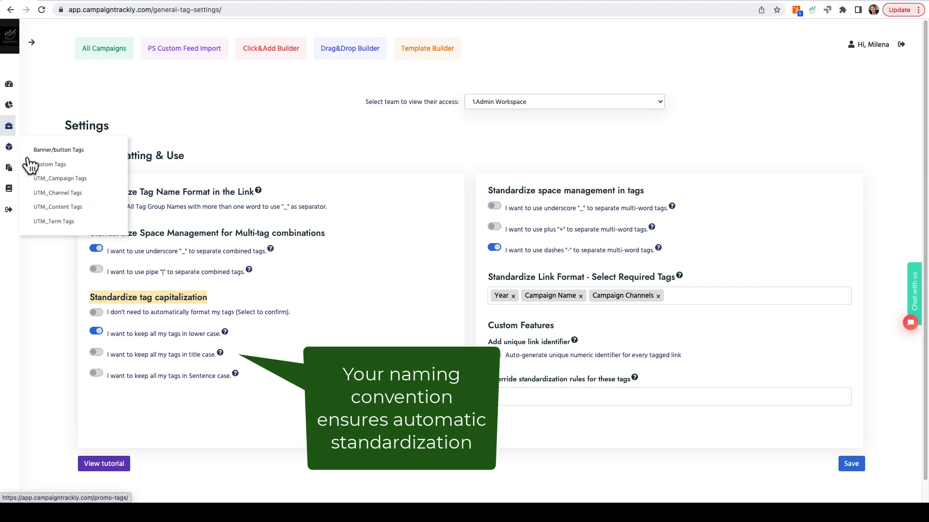
pyautogui.click(40, 207)
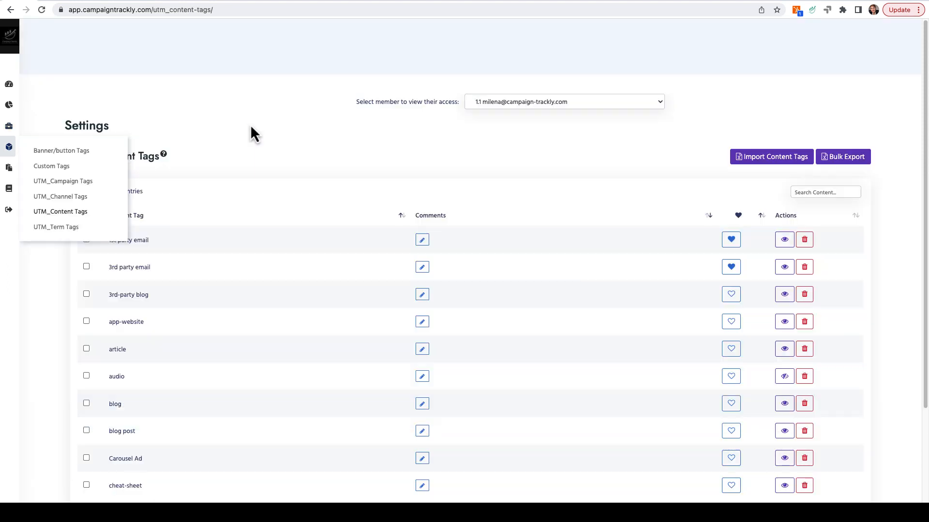
pyautogui.click(806, 190)
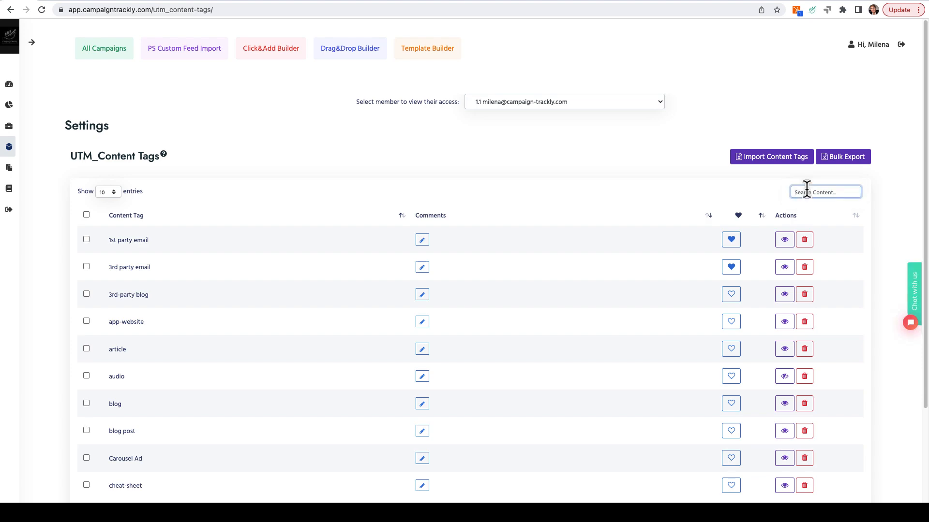
pyautogui.write('video')
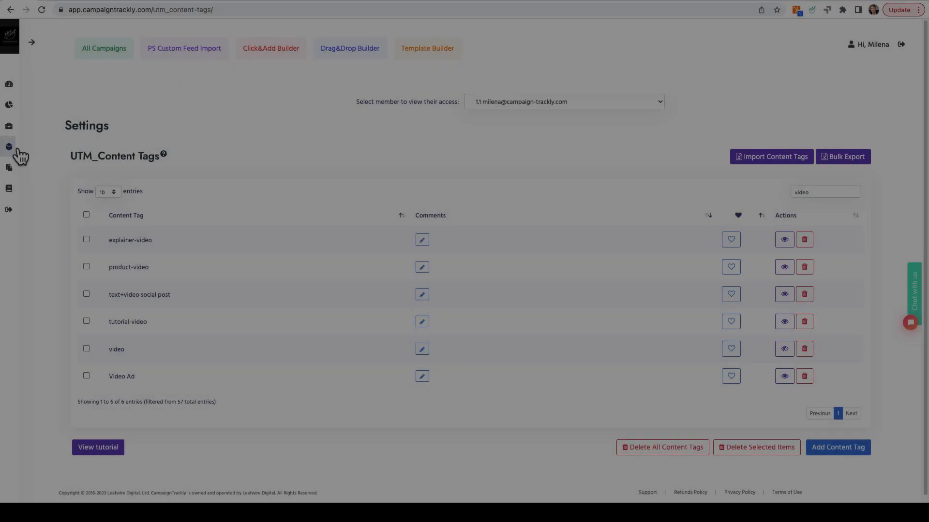
# Step: Open the UTM term tags and search them for "sec"
pyautogui.click(14, 151)
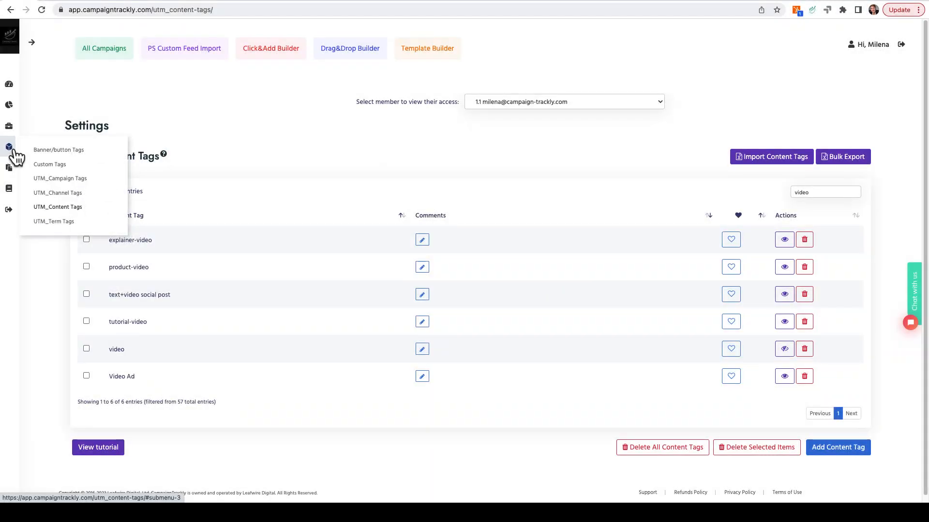
pyautogui.click(50, 224)
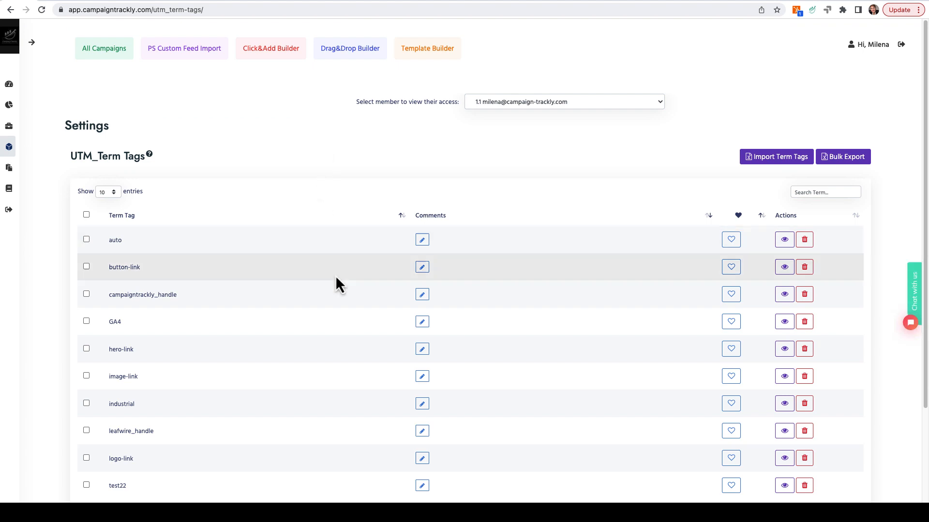
pyautogui.scroll(-1, 335, 275)
pyautogui.click(808, 143)
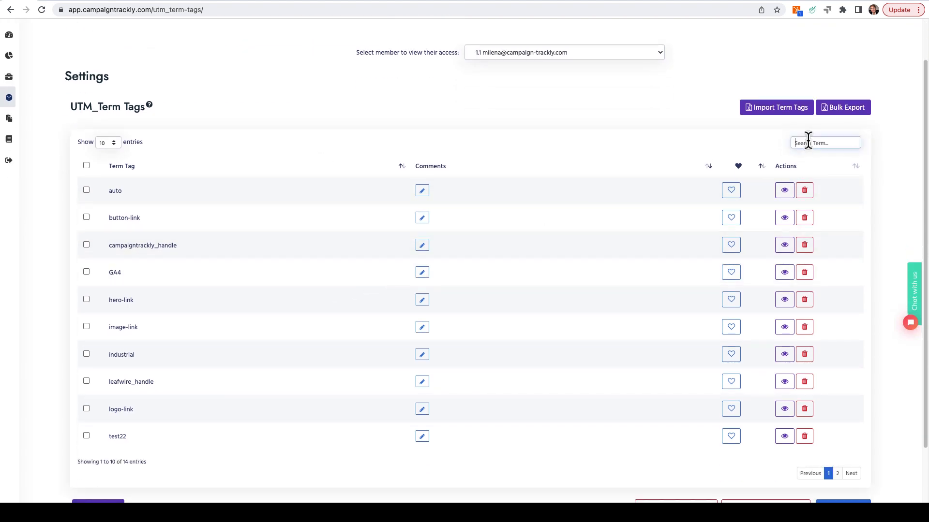
pyautogui.write('sec')
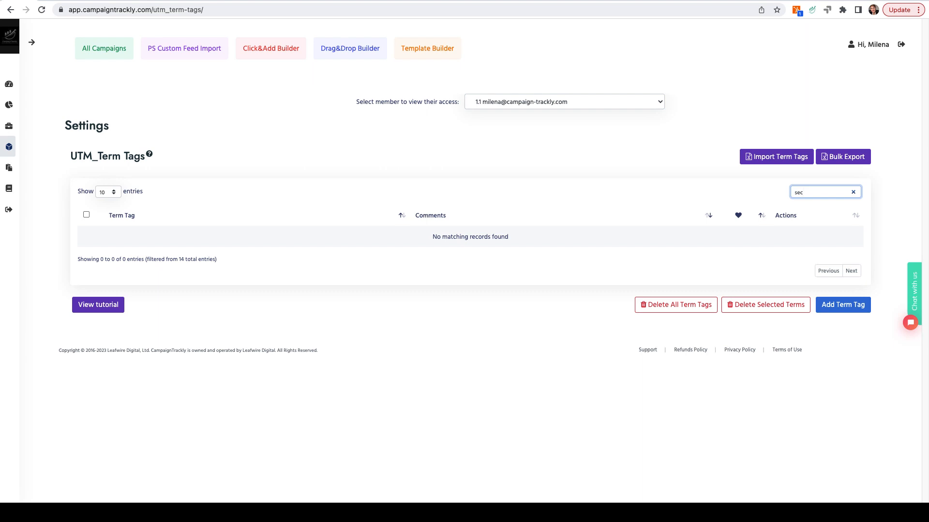
# Step: Add a term tag named "10-second link" without a comment and save it
pyautogui.click(843, 306)
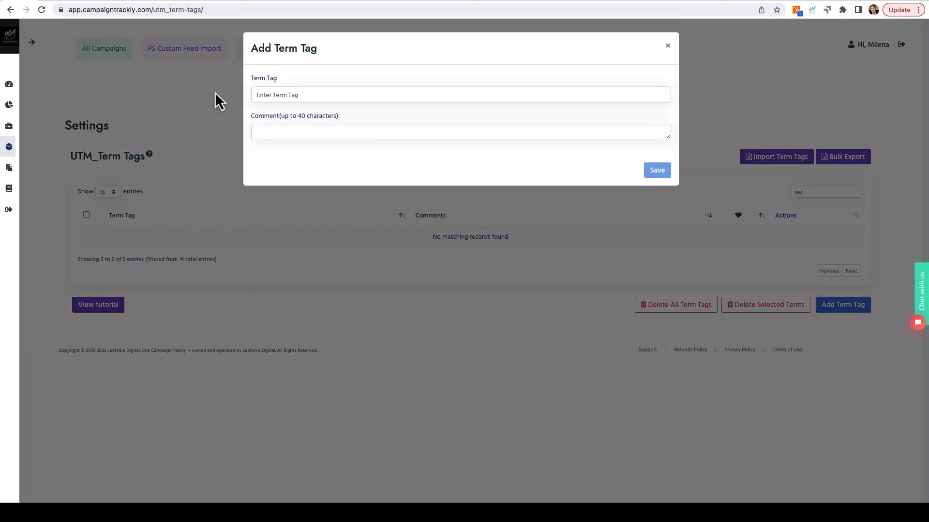
pyautogui.click(272, 93)
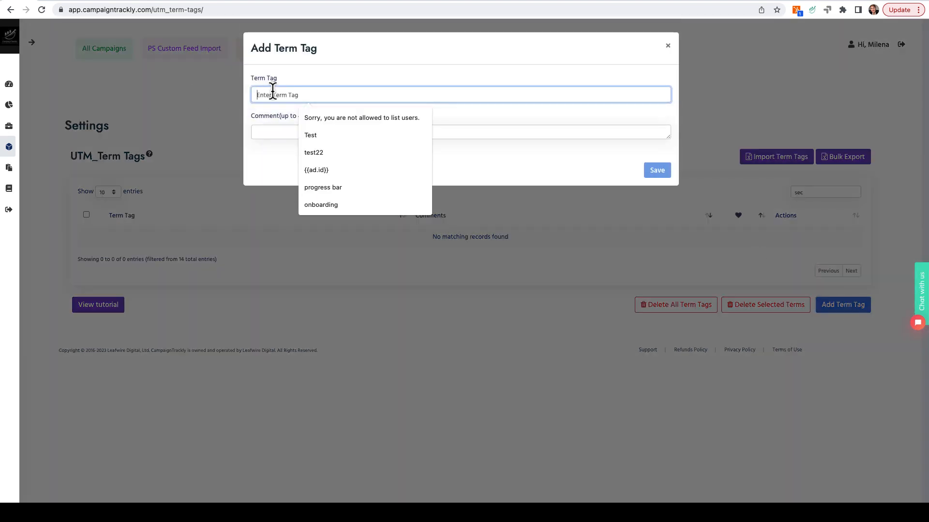
pyautogui.write('10')
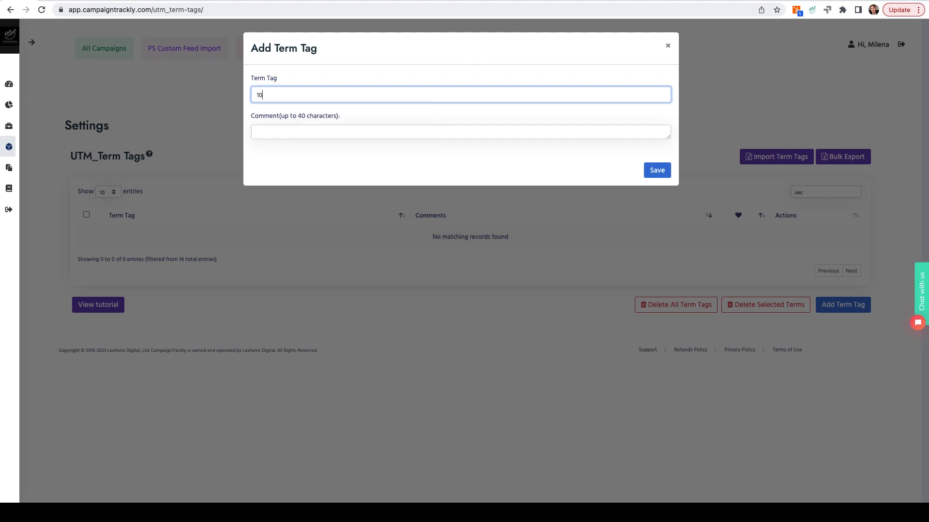
pyautogui.write('-second link')
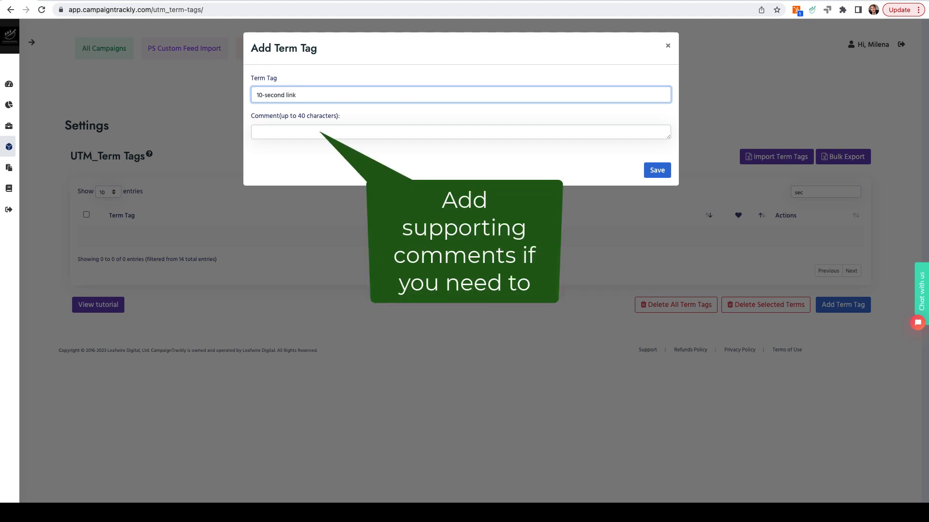
pyautogui.click(659, 172)
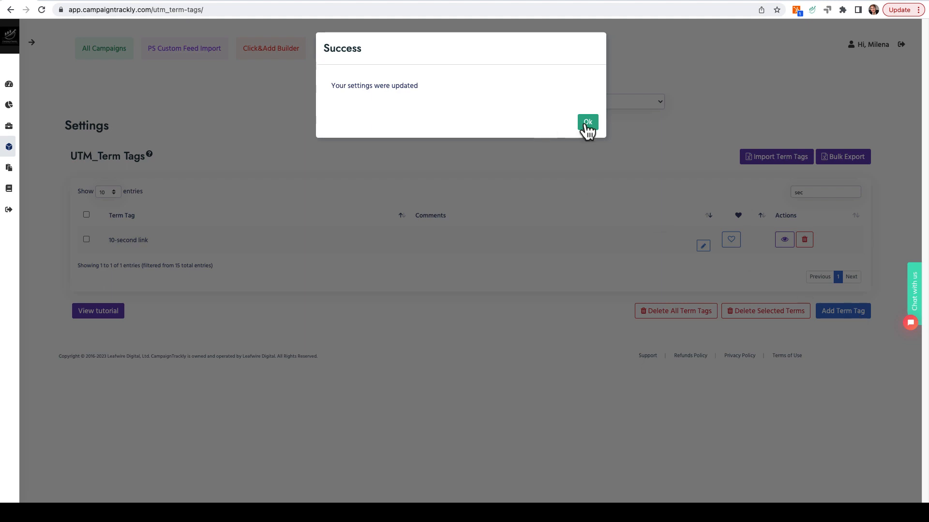
pyautogui.click(585, 124)
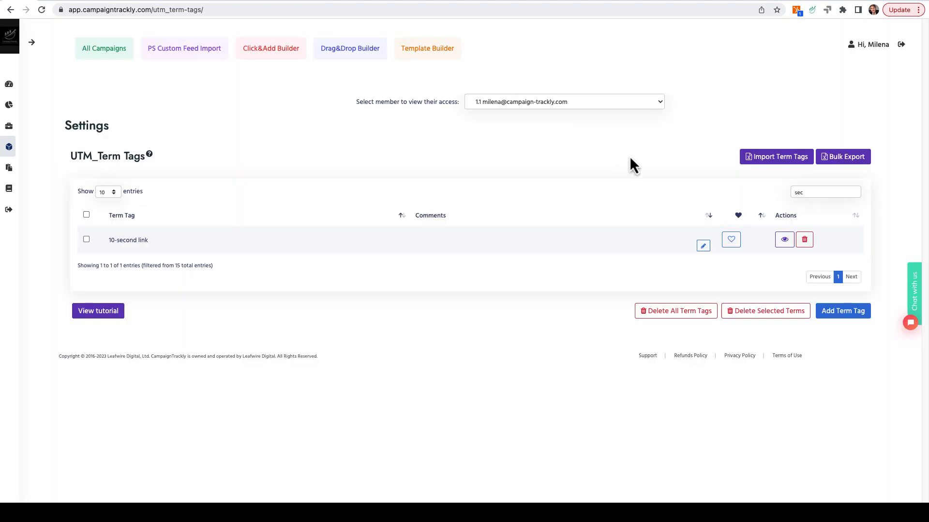
# Step: Add another term tag named "30-second link" and save it
pyautogui.click(834, 311)
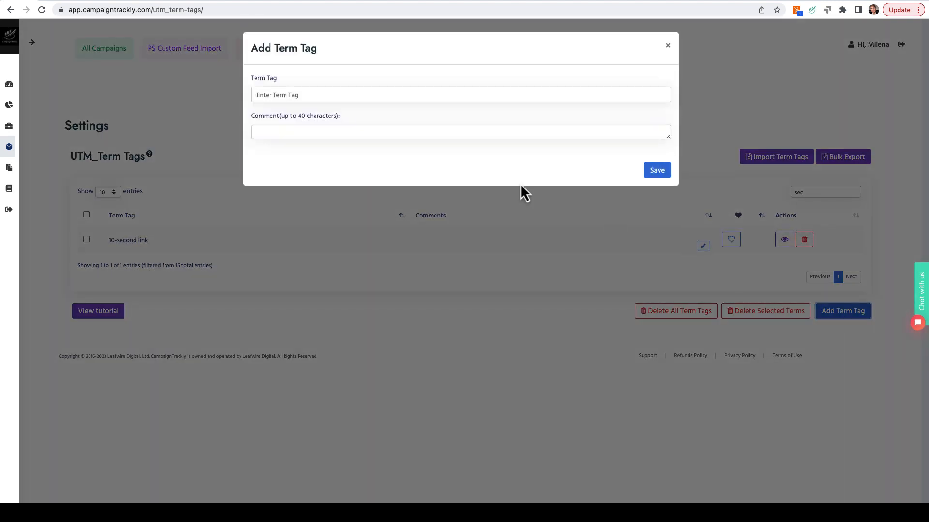
pyautogui.click(341, 94)
pyautogui.write('30-second l')
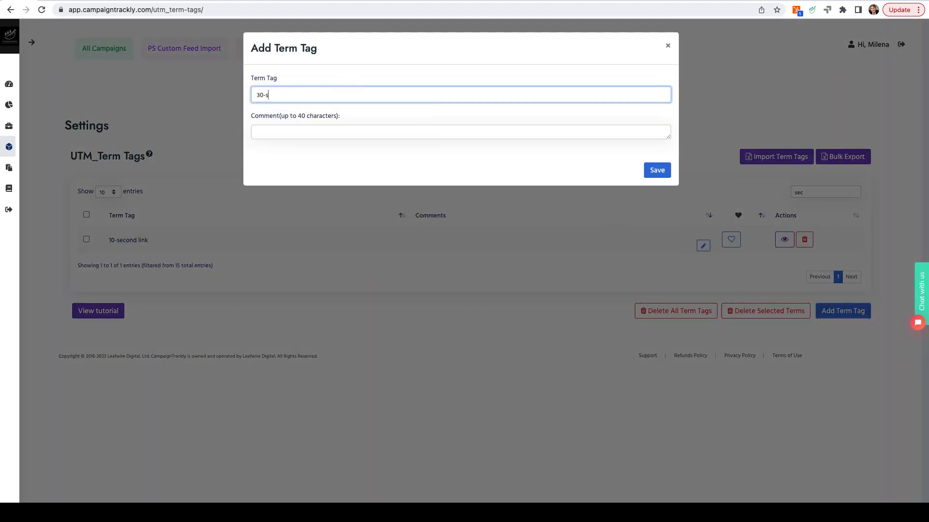
pyautogui.write('ink')
pyautogui.click(657, 170)
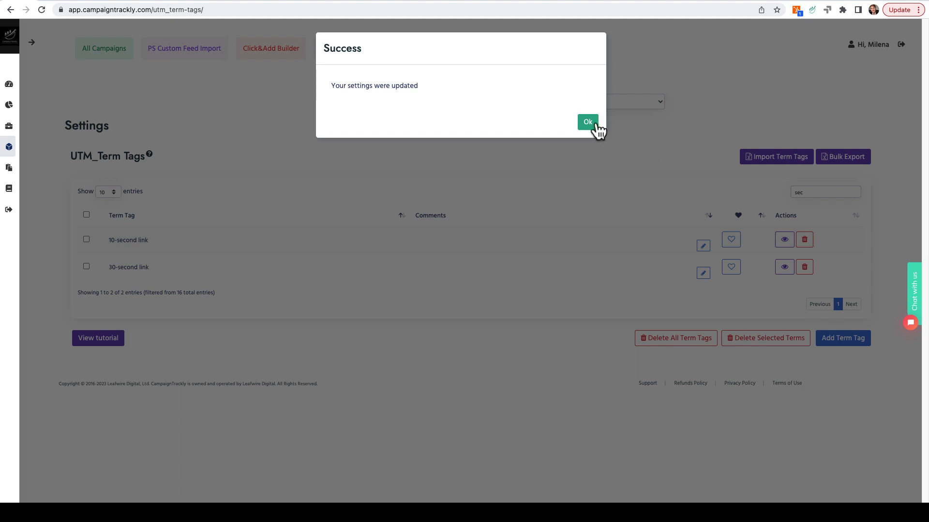
pyautogui.click(591, 125)
# Step: Create and save a third term tag named "60-second link"
pyautogui.click(842, 344)
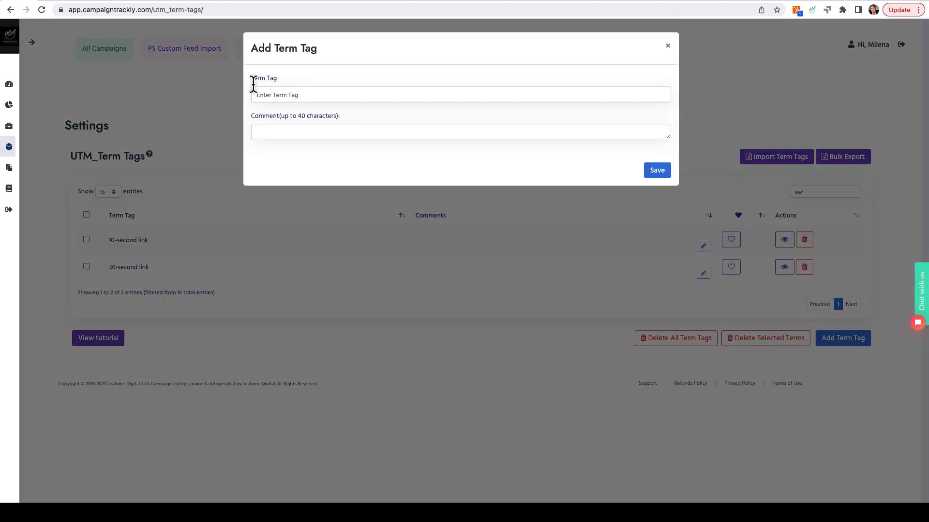
pyautogui.click(282, 95)
pyautogui.write('60-second l')
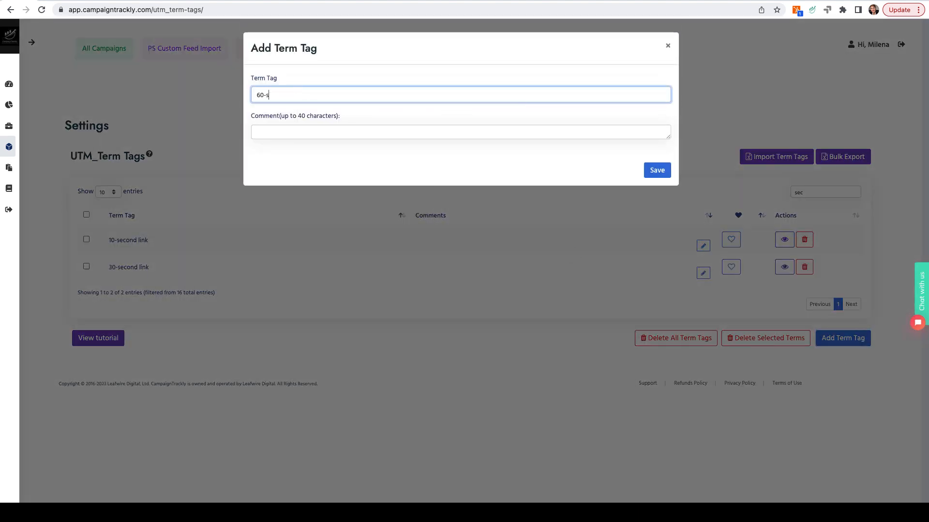
pyautogui.write('ink')
pyautogui.click(656, 174)
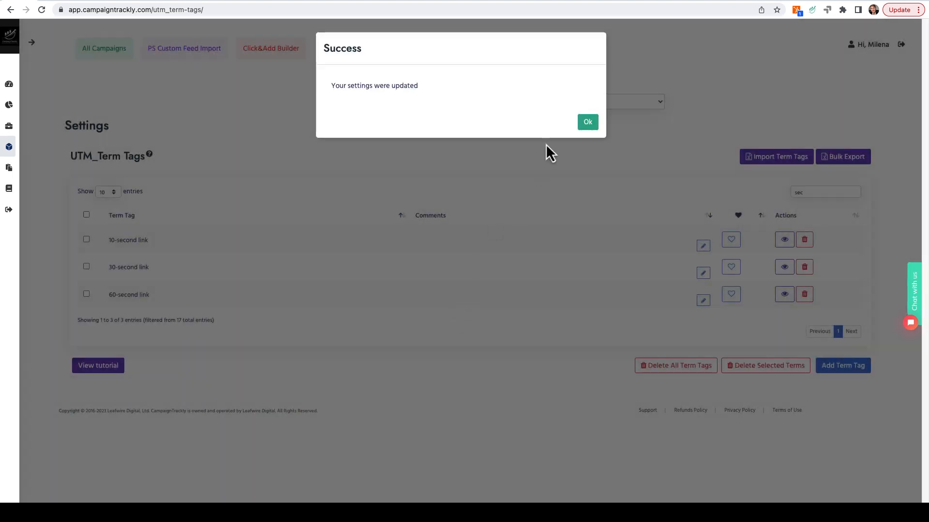
# Step: Close the term tag confirmation, go to the campaign templates and start a new campaign template
pyautogui.click(589, 122)
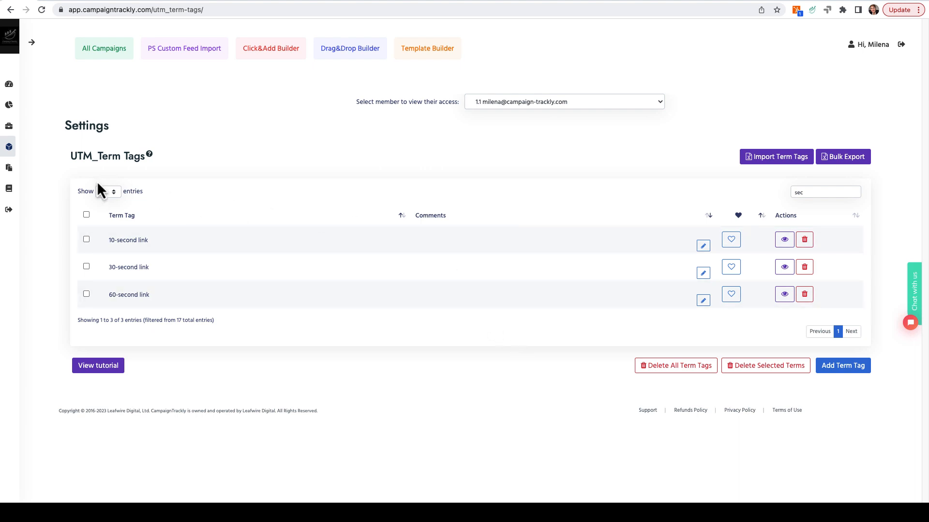
pyautogui.moveTo(9, 169)
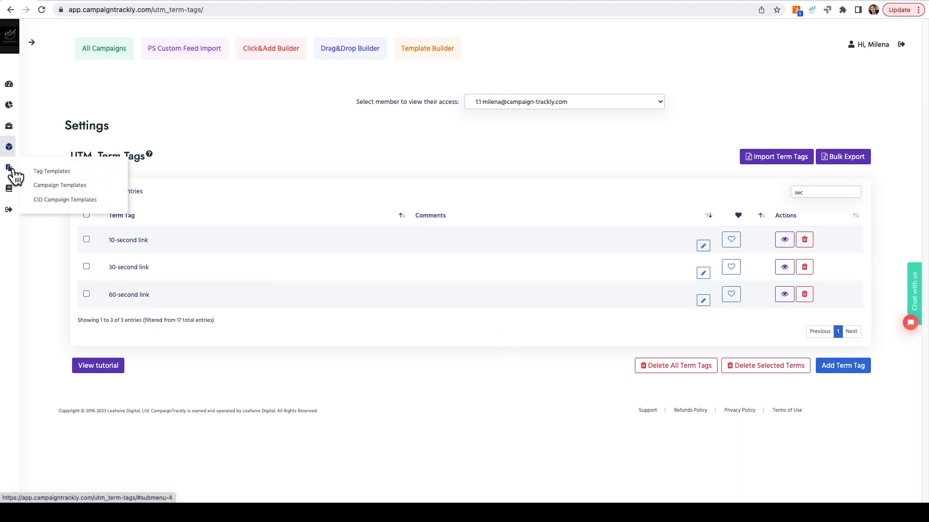
pyautogui.click(56, 187)
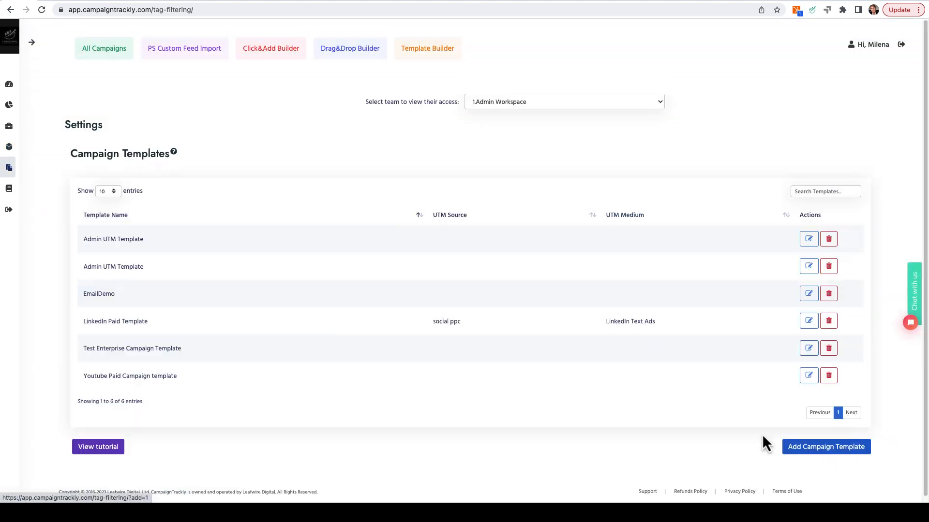
pyautogui.scroll(-1, 677, 435)
pyautogui.click(792, 442)
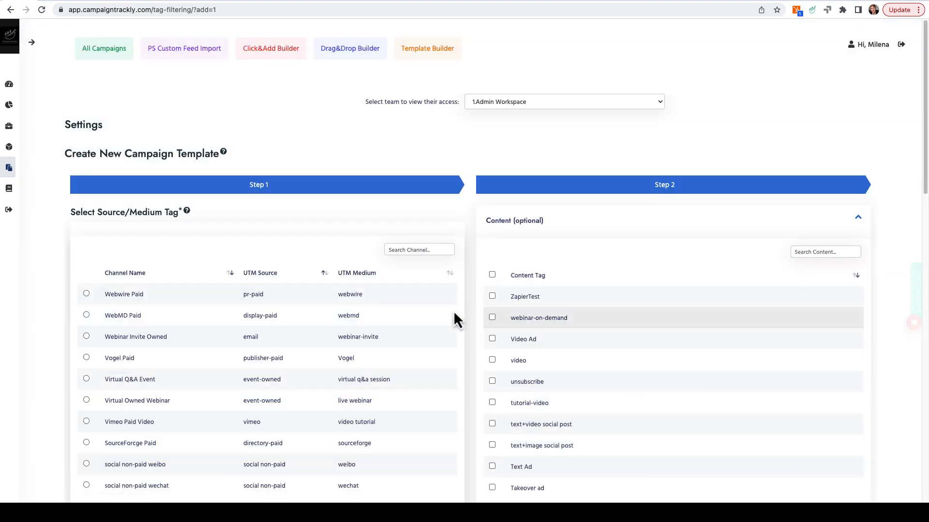
# Step: Search the template's channels for "vid", select Vimeo Paid Video as the source/medium tag and continue to Step 2
pyautogui.scroll(-2, 332, 235)
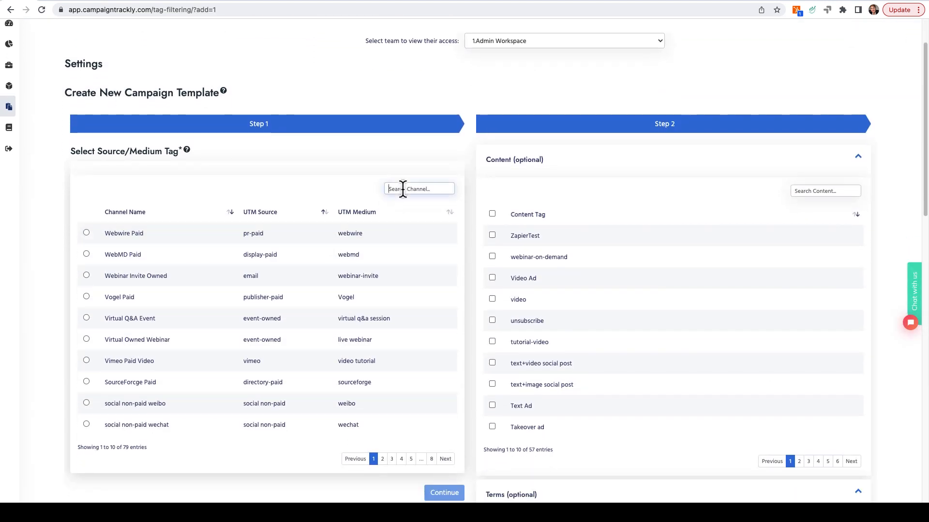
pyautogui.click(402, 189)
pyautogui.write('vid')
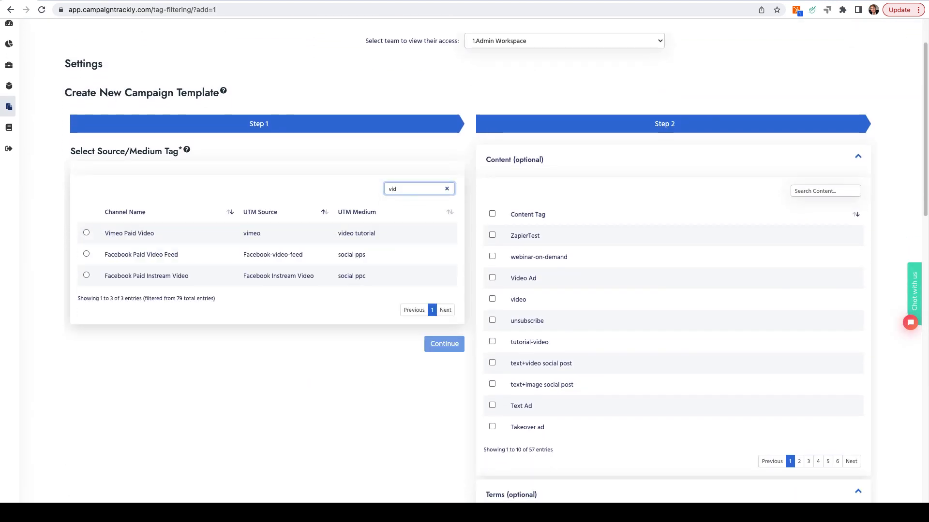
pyautogui.click(86, 233)
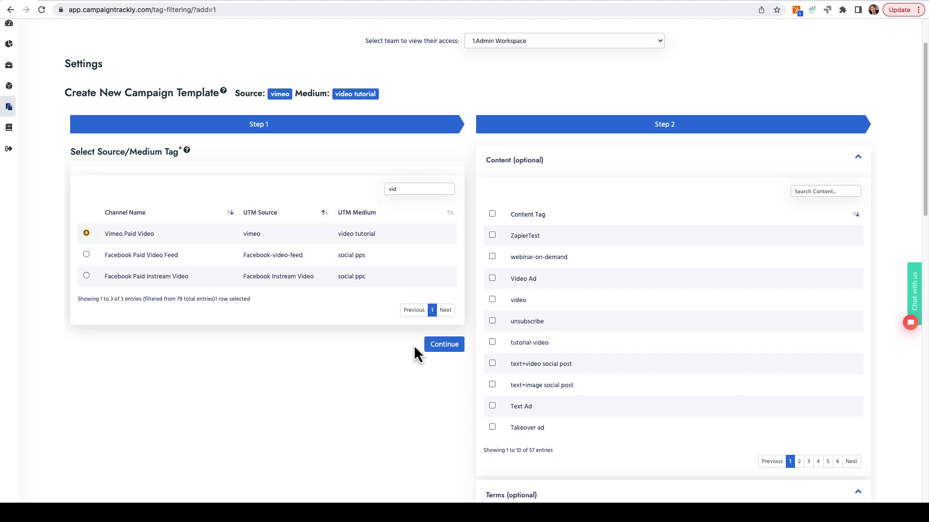
pyautogui.click(436, 345)
pyautogui.scroll(-2, 617, 310)
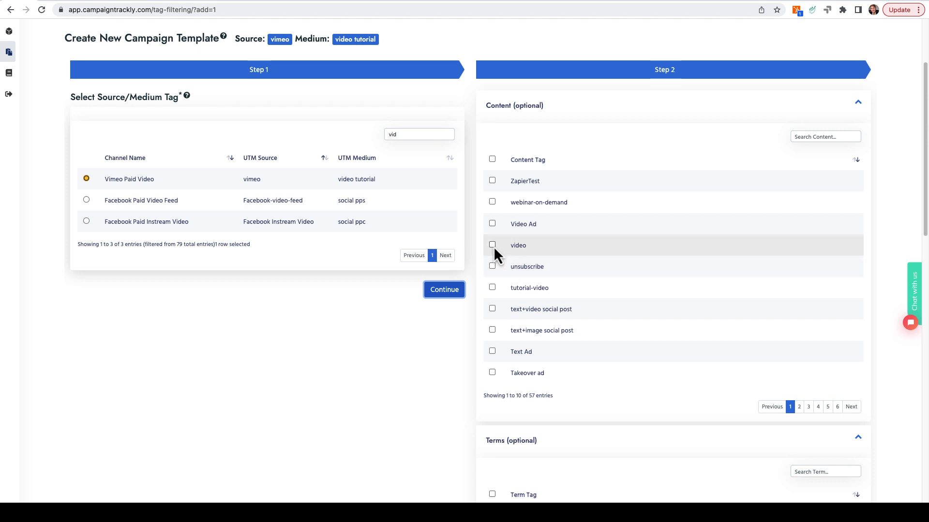
# Step: Include the content tags Video Ad, tutorial-video, product-video and explainer-video in the template, filtering the list by "vid"
pyautogui.click(492, 223)
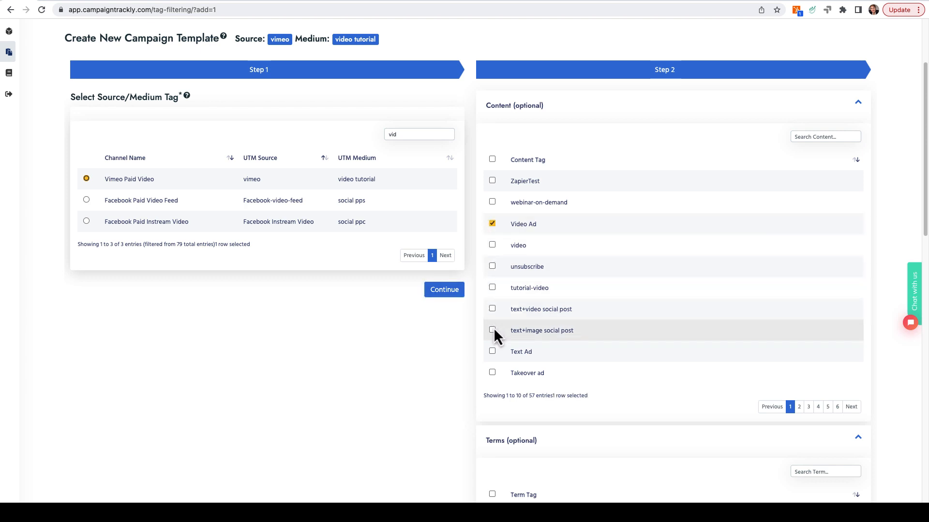
pyautogui.click(492, 287)
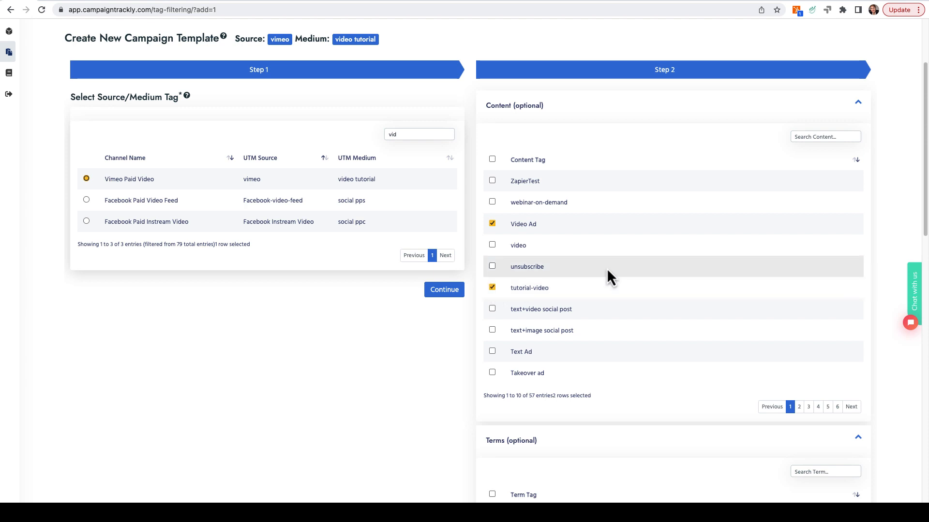
pyautogui.click(811, 137)
pyautogui.write('vid')
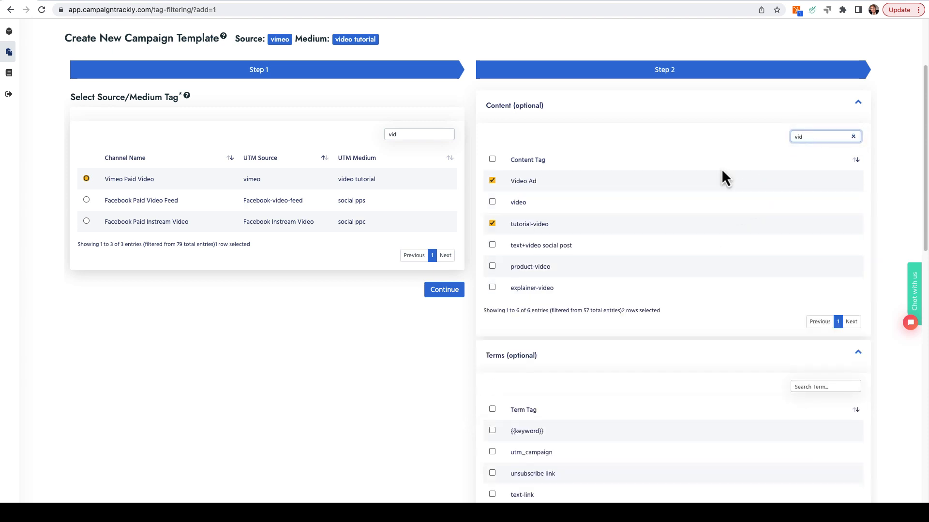
pyautogui.click(491, 266)
pyautogui.click(489, 287)
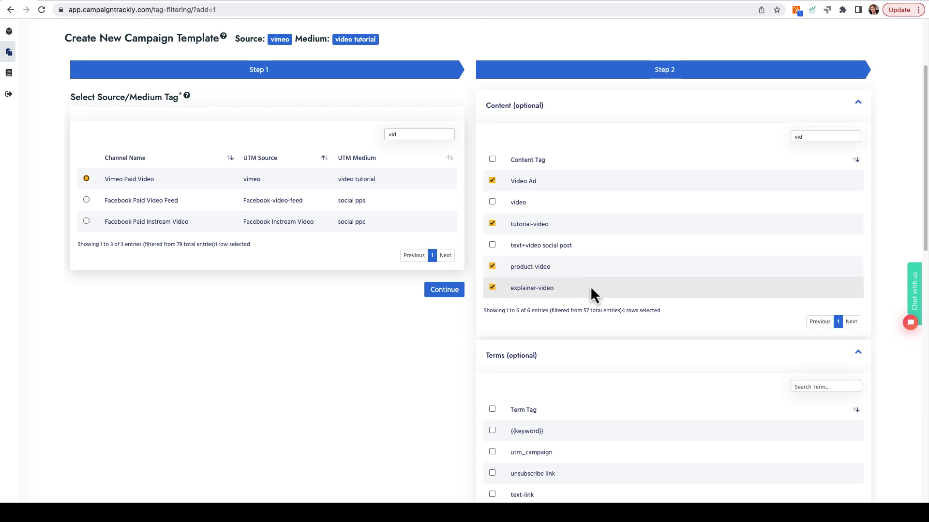
# Step: Filter the template's term tags by "sec" and include 10-second link, 30-second link and 60-second link
pyautogui.scroll(-6, 662, 303)
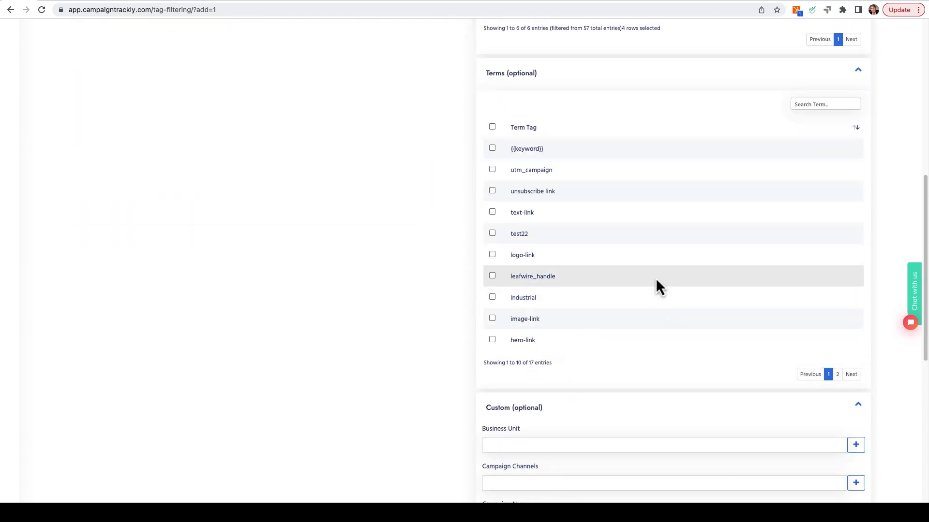
pyautogui.click(813, 104)
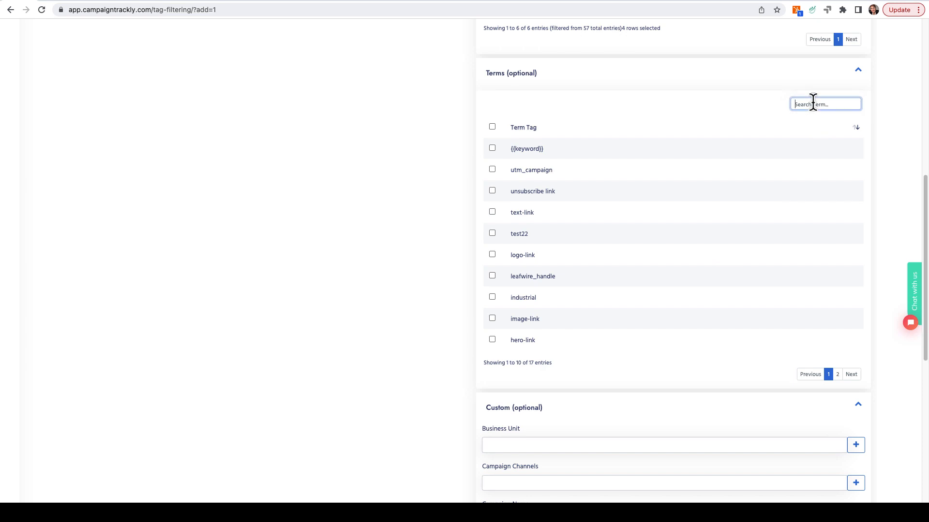
pyautogui.write('sec')
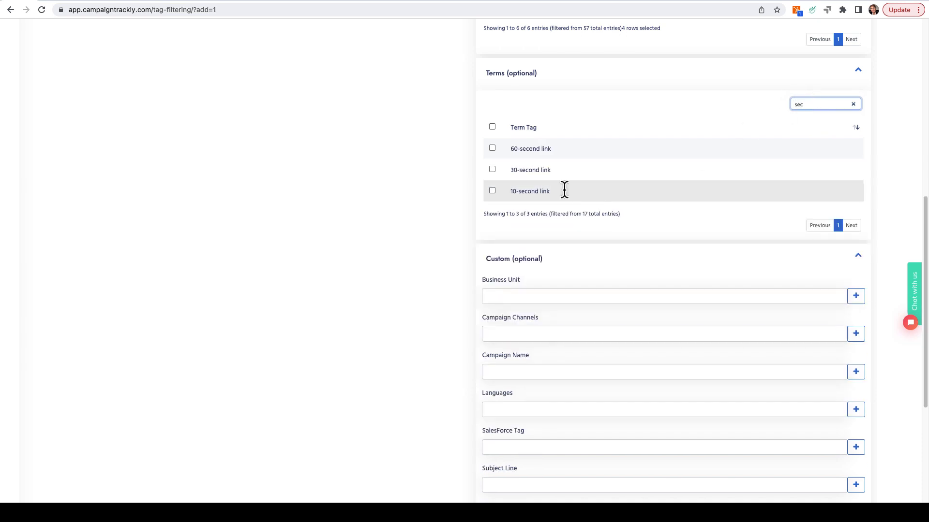
pyautogui.click(492, 190)
pyautogui.click(492, 169)
pyautogui.click(493, 148)
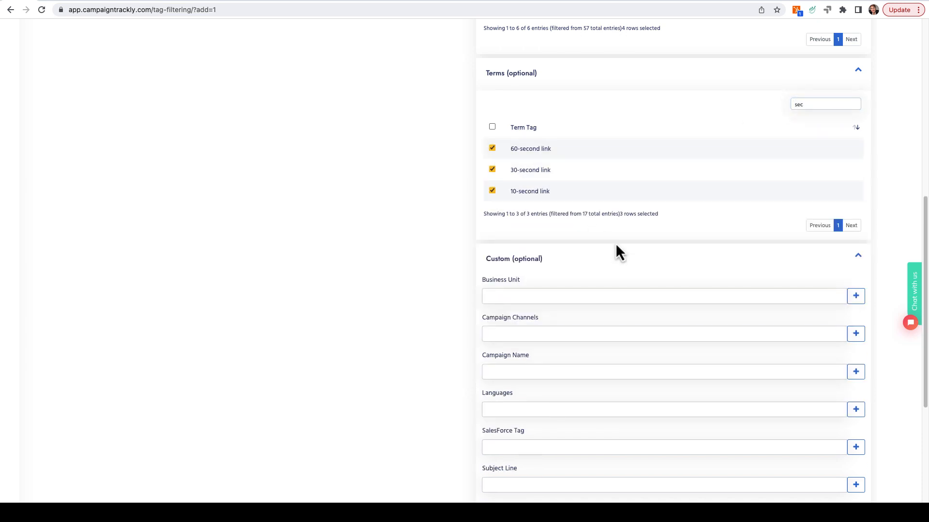
# Step: Set the template's custom Campaign Channels tag to Paid Video
pyautogui.scroll(-3, 624, 249)
pyautogui.scroll(-1, 639, 258)
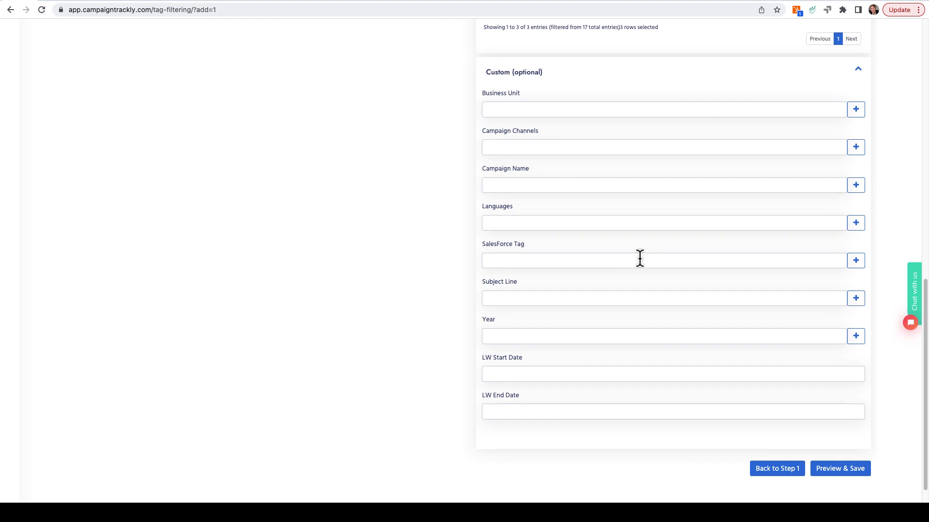
pyautogui.click(555, 148)
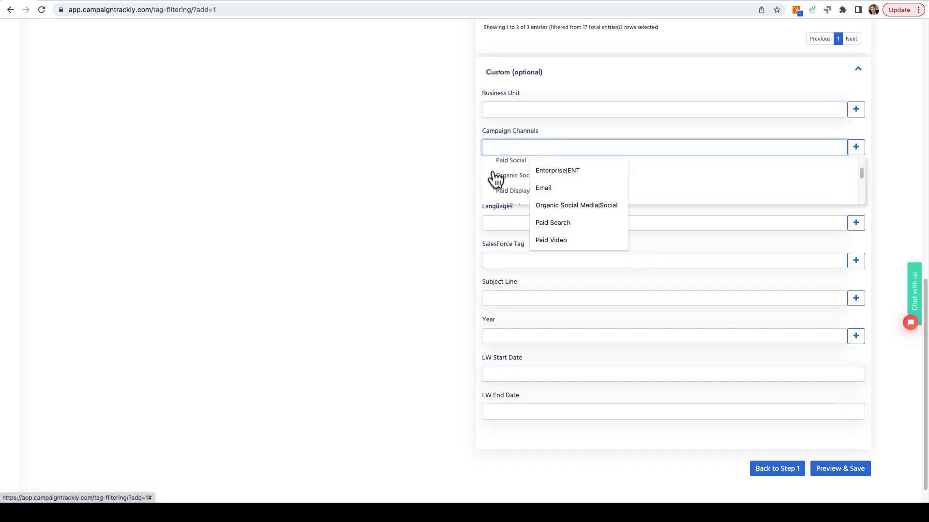
pyautogui.write('v')
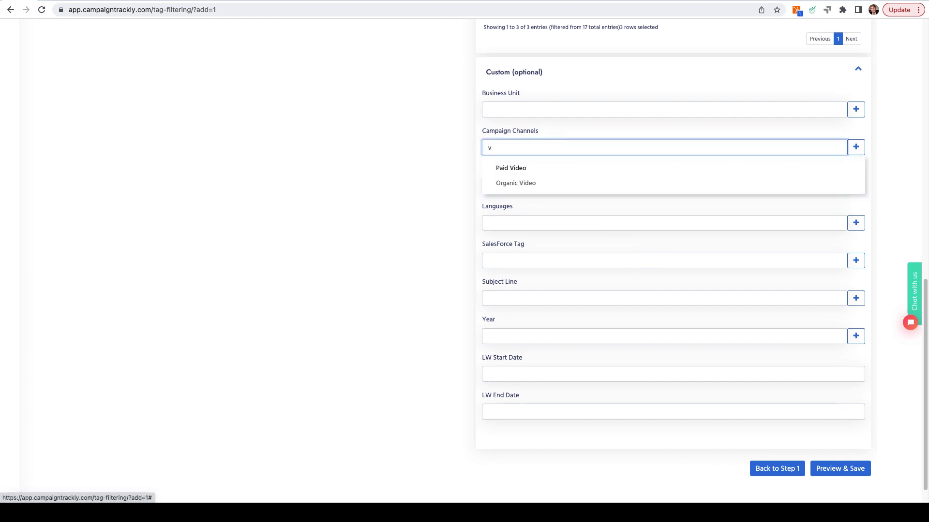
pyautogui.click(515, 168)
# Step: Set the template's custom Campaign Name to Lead-to-Subscriber Conversion and its Year to 2023-Q1
pyautogui.click(509, 183)
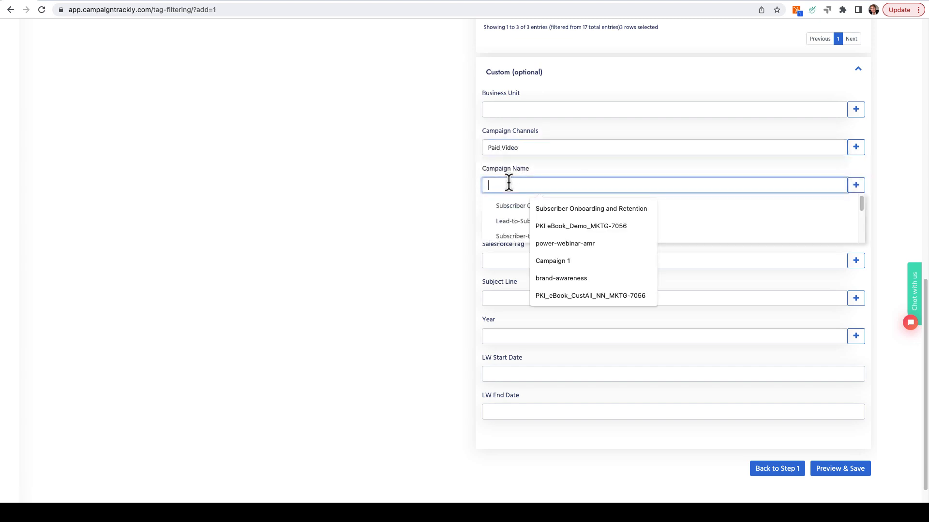
pyautogui.write('ac')
pyautogui.press('BackSpace')
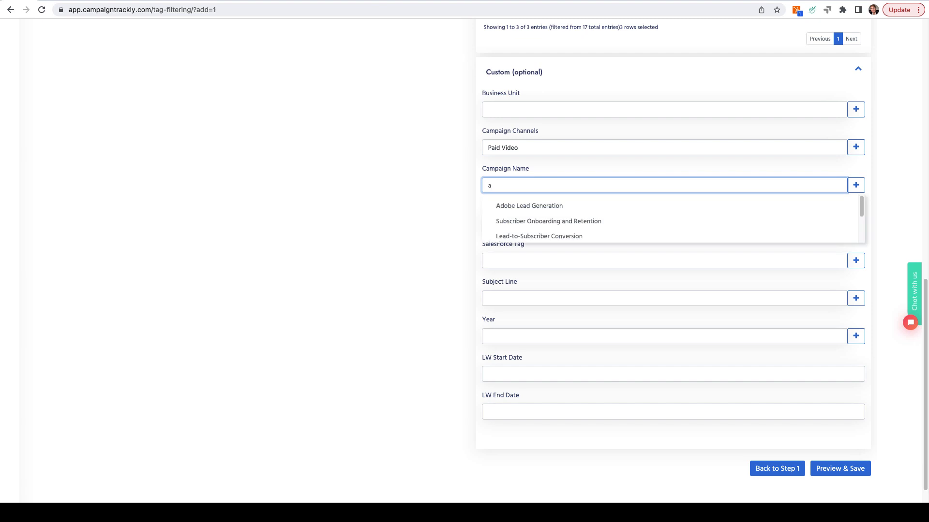
pyautogui.scroll(-1, 561, 226)
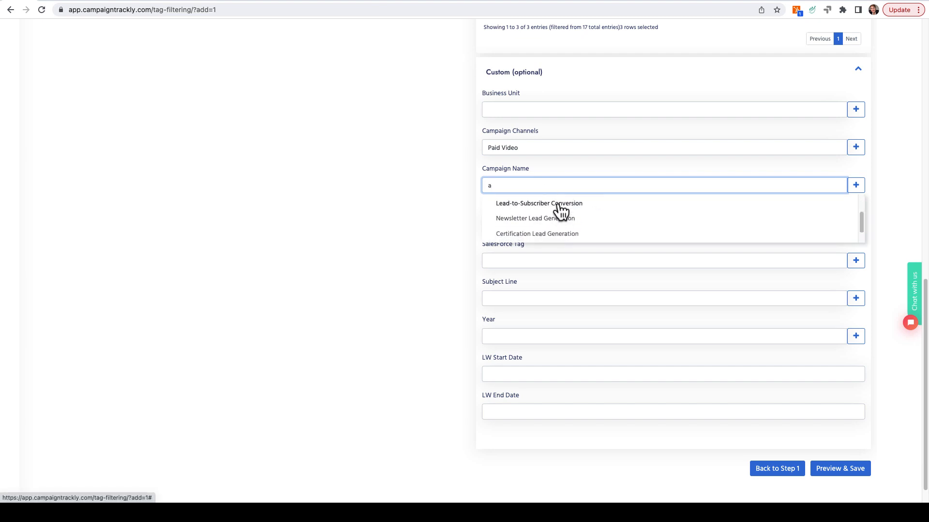
pyautogui.click(561, 208)
pyautogui.scroll(-1, 542, 233)
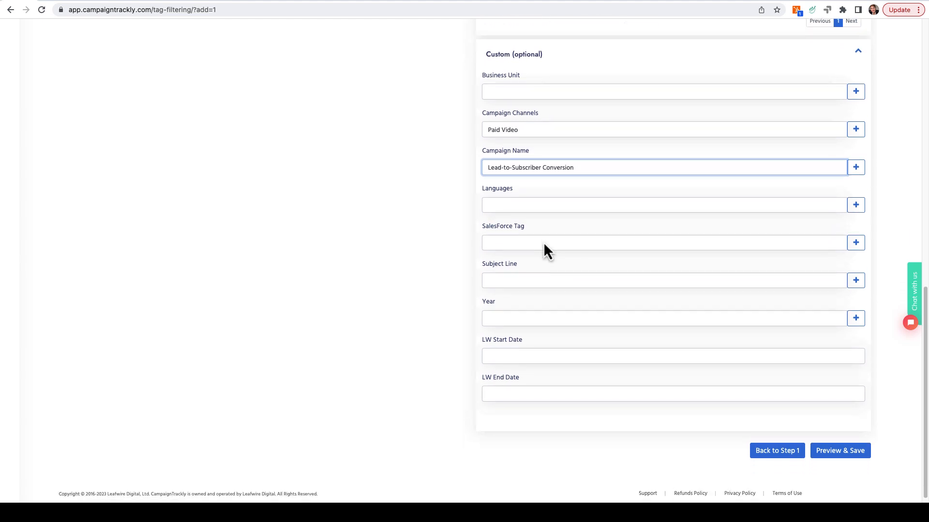
pyautogui.click(516, 314)
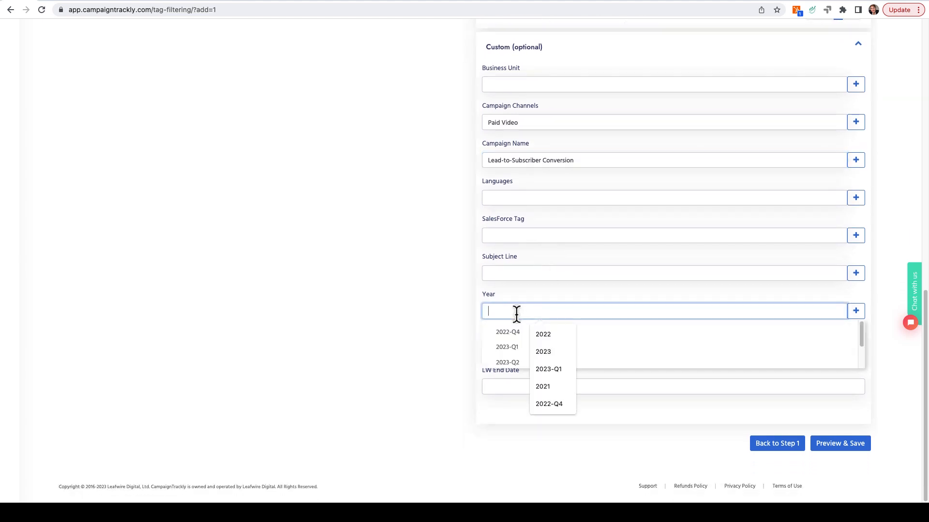
pyautogui.click(512, 347)
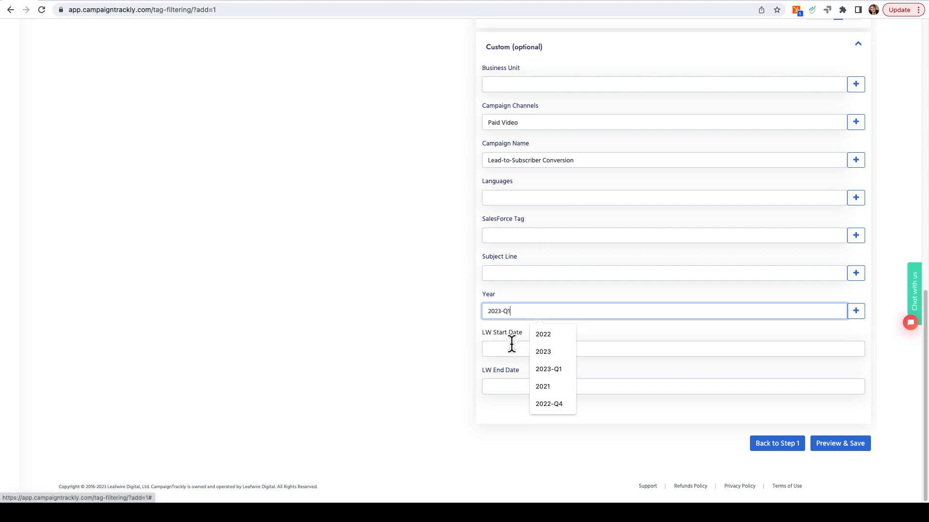
# Step: Preview the campaign template, name it "Paid Vimeo Campaign Template" and save it
pyautogui.click(827, 449)
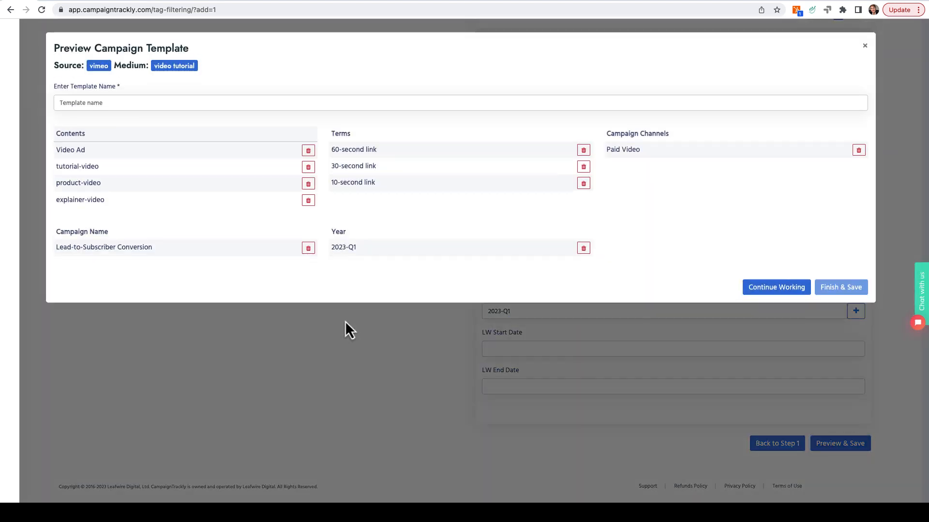
pyautogui.click(159, 101)
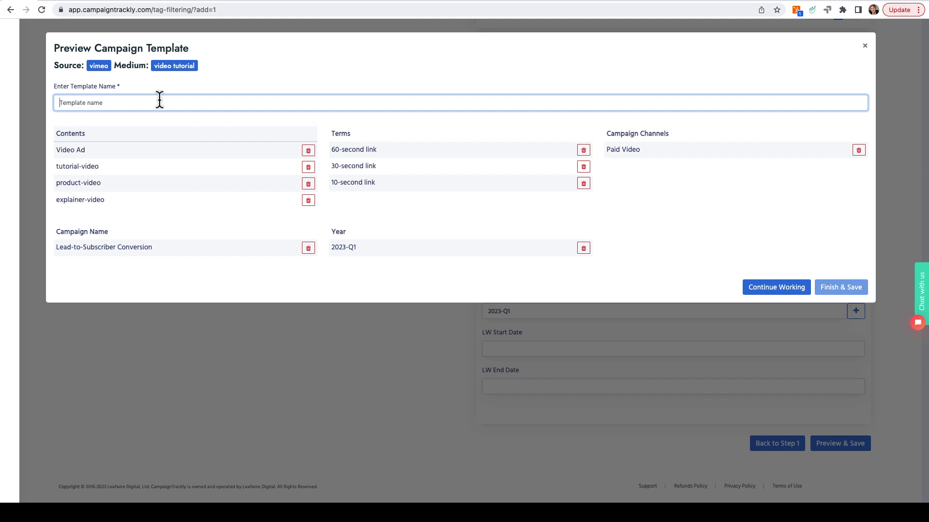
pyautogui.write('Paid Vim')
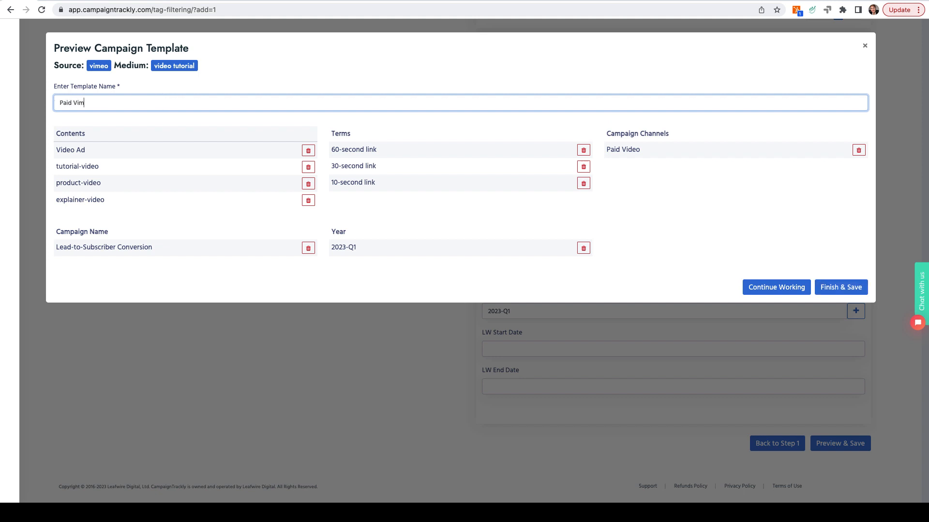
pyautogui.write('eo Campaign Temp')
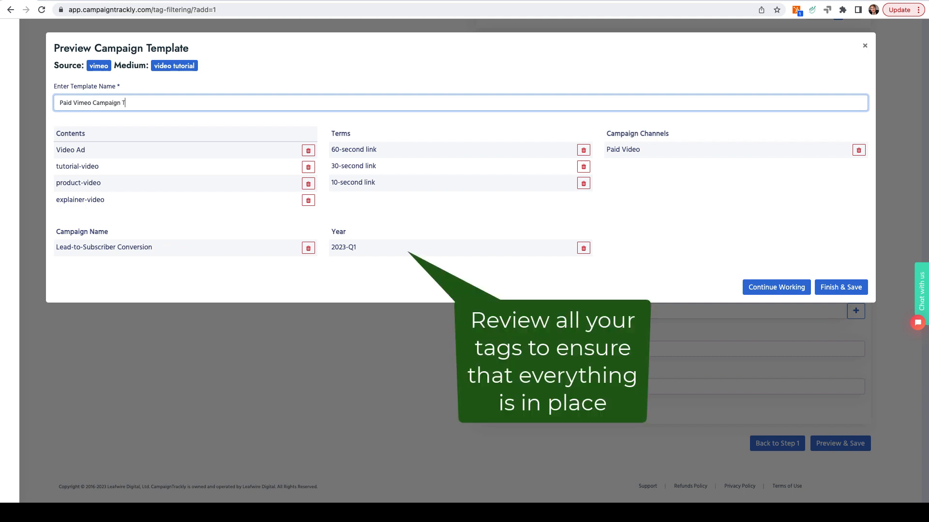
pyautogui.write('late')
pyautogui.click(846, 288)
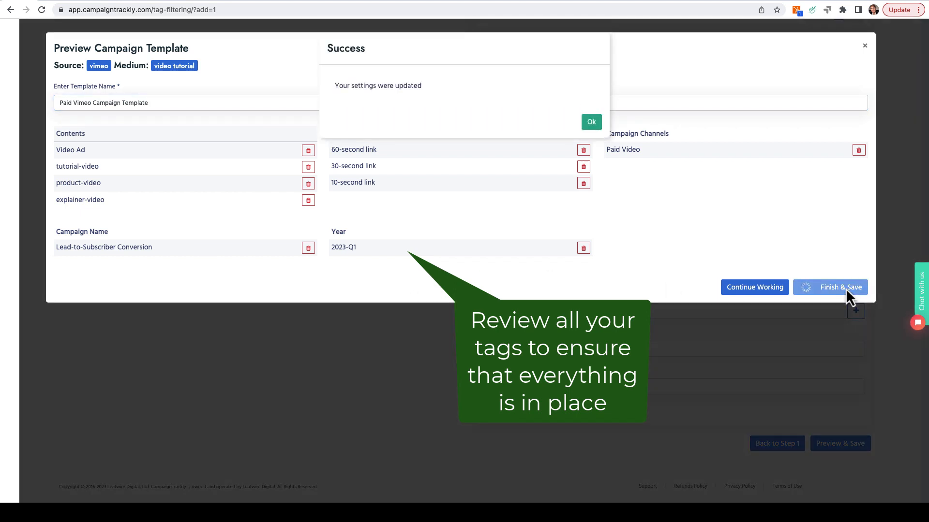
pyautogui.click(594, 123)
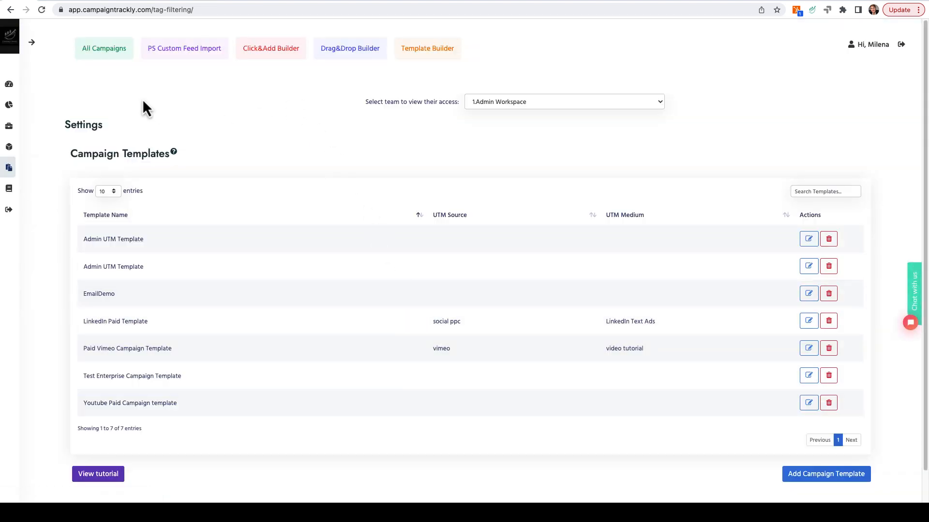
# Step: Start a new campaign from a template and choose Paid Vimeo Campaign Template (vimeo/video tutorial)
pyautogui.click(429, 52)
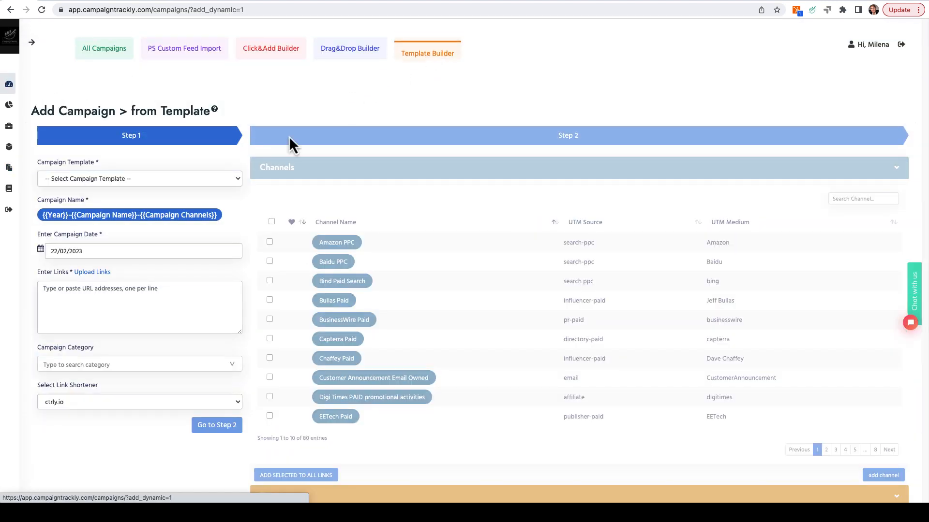
pyautogui.click(239, 179)
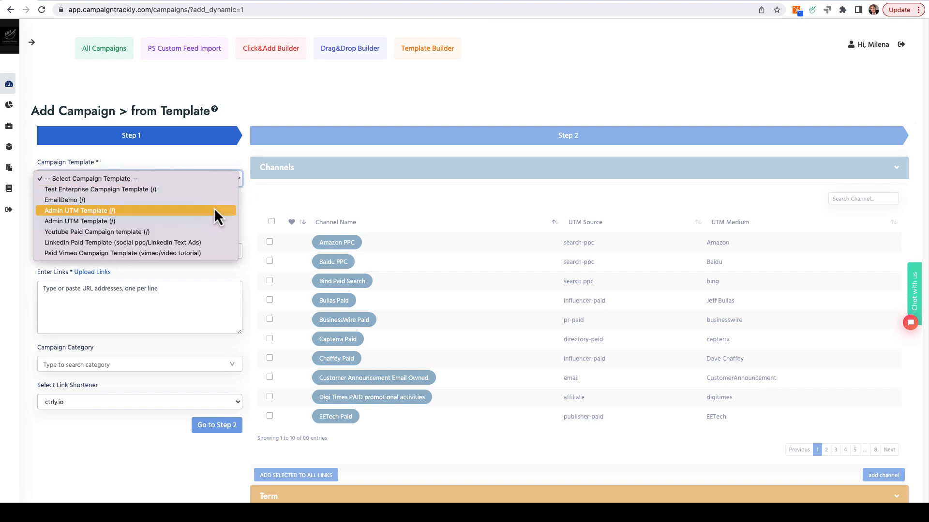
pyautogui.click(199, 252)
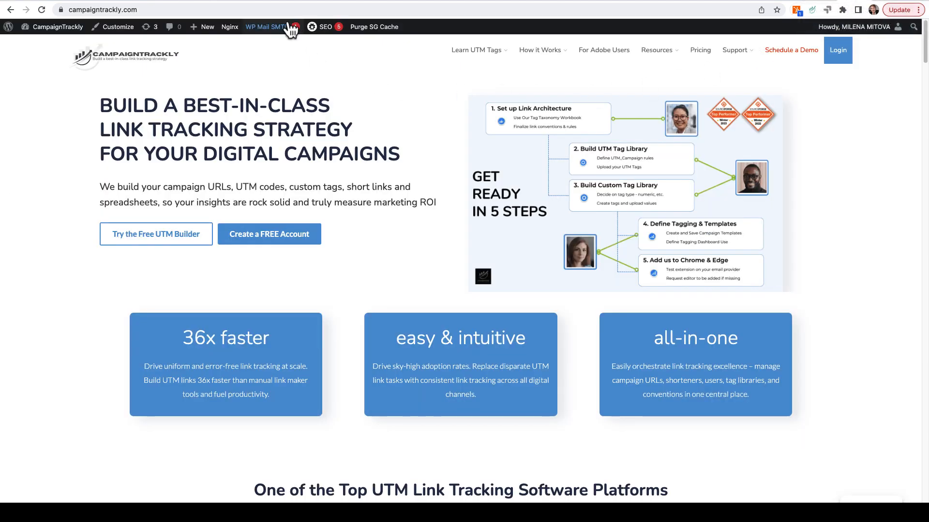
# Step: Copy the campaigntrackly.com homepage address, enter it as the campaign's link and proceed to Step 2
pyautogui.click(281, 9)
pyautogui.hotkey('ctrl', 'c')
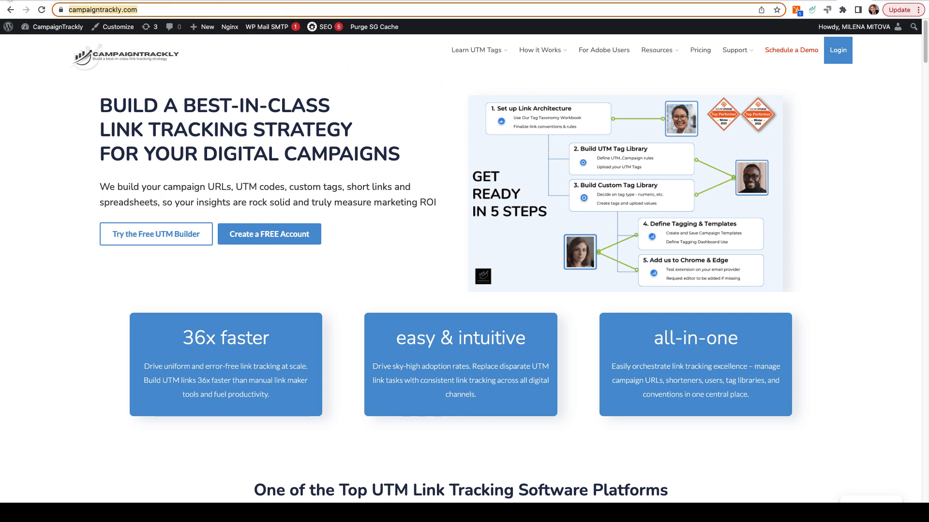
pyautogui.click(10, 10)
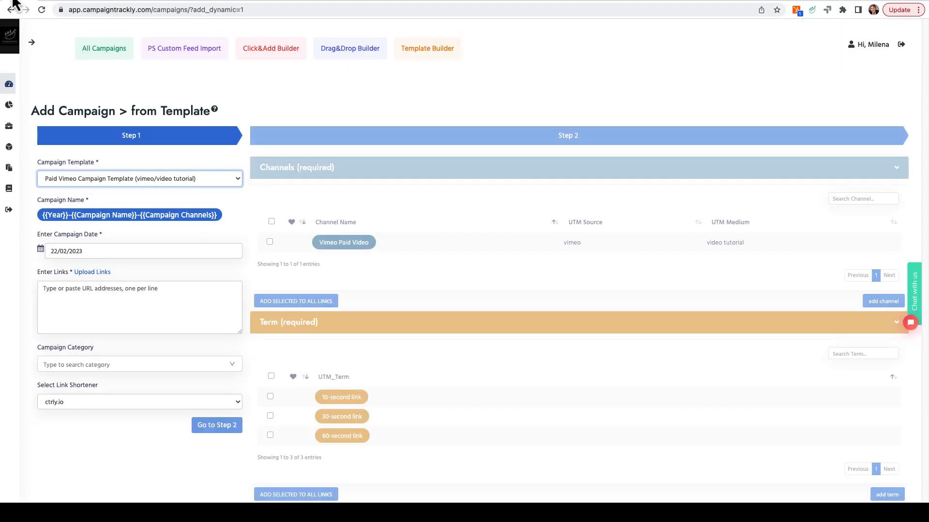
pyautogui.click(123, 288)
pyautogui.hotkey('ctrl', 'v')
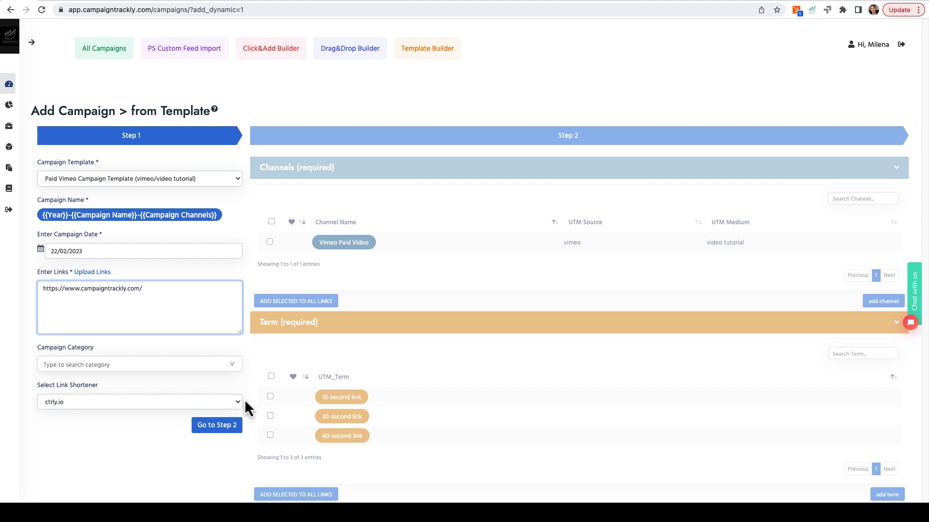
pyautogui.click(214, 425)
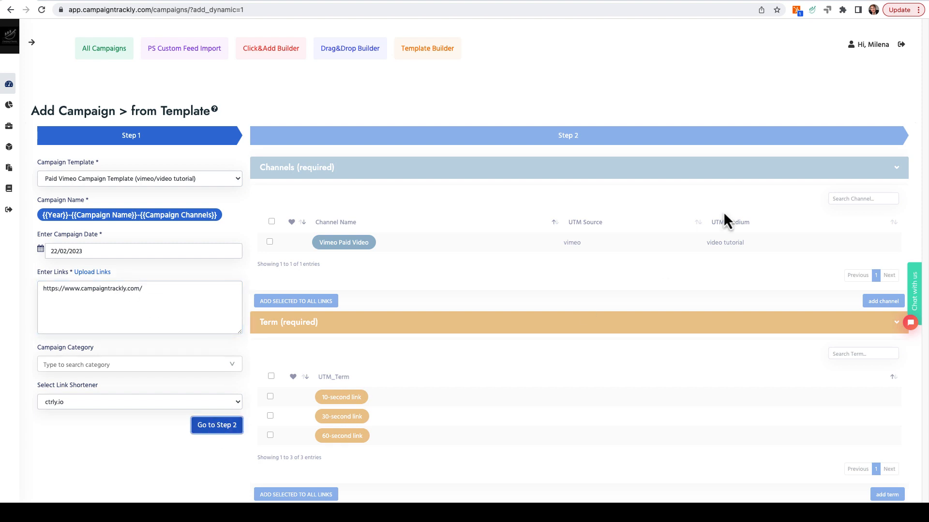
# Step: Add the Vimeo Paid Video channel (vimeo / video tutorial) to all of the campaign's links
pyautogui.scroll(-3, 125, 251)
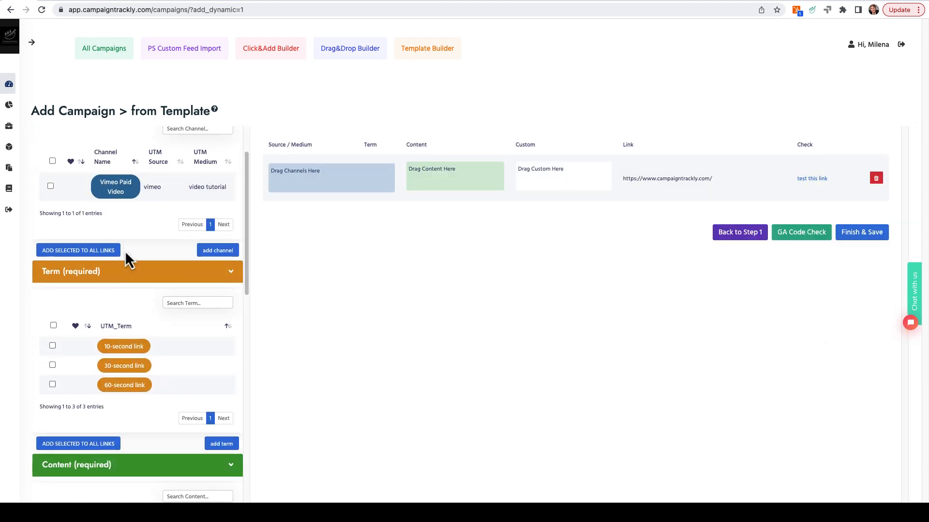
pyautogui.click(50, 187)
pyautogui.click(68, 250)
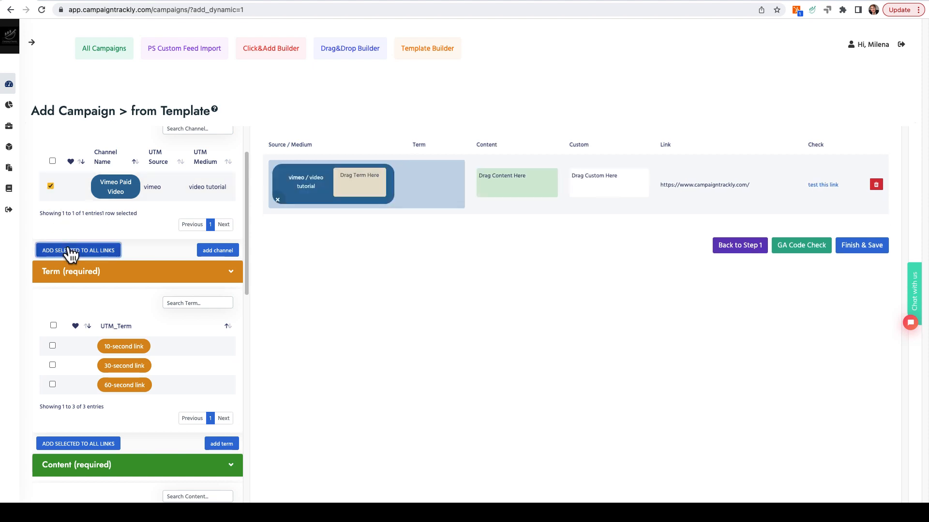
# Step: Add the 10-second, 30-second and 60-second link terms to all links and assign the tutorial-video content tag
pyautogui.scroll(-6, 73, 249)
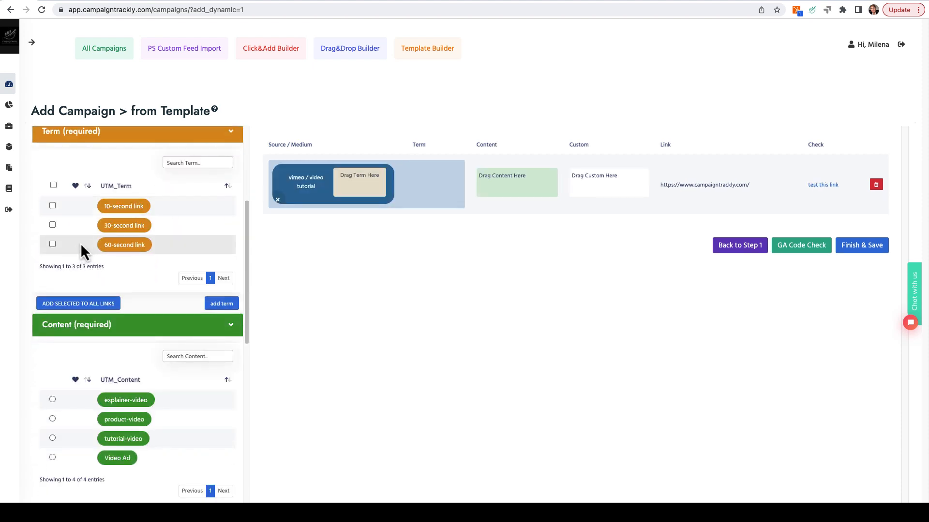
pyautogui.click(52, 206)
pyautogui.click(52, 225)
pyautogui.click(52, 244)
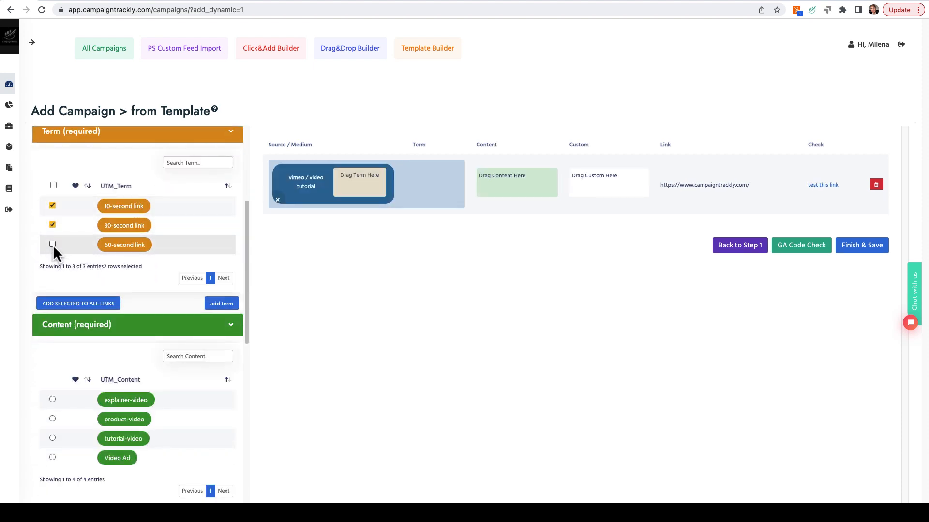
pyautogui.click(76, 303)
pyautogui.scroll(-5, 129, 286)
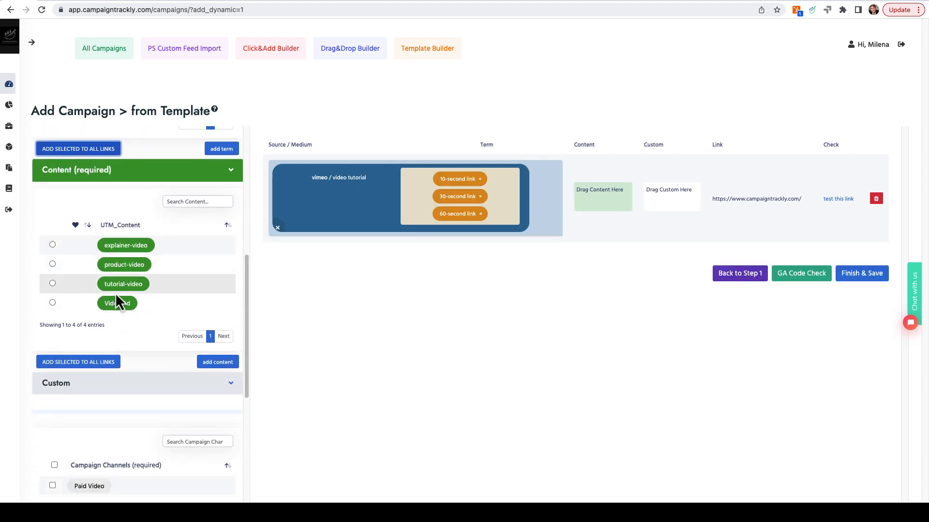
pyautogui.moveTo(118, 284); pyautogui.dragTo(605, 190)
# Step: Add the custom tags Paid Video, Lead-to-Subscriber Conversion and 2023-Q1 to all links, and save the finished campaign
pyautogui.scroll(-5, 173, 283)
pyautogui.scroll(-3, 145, 288)
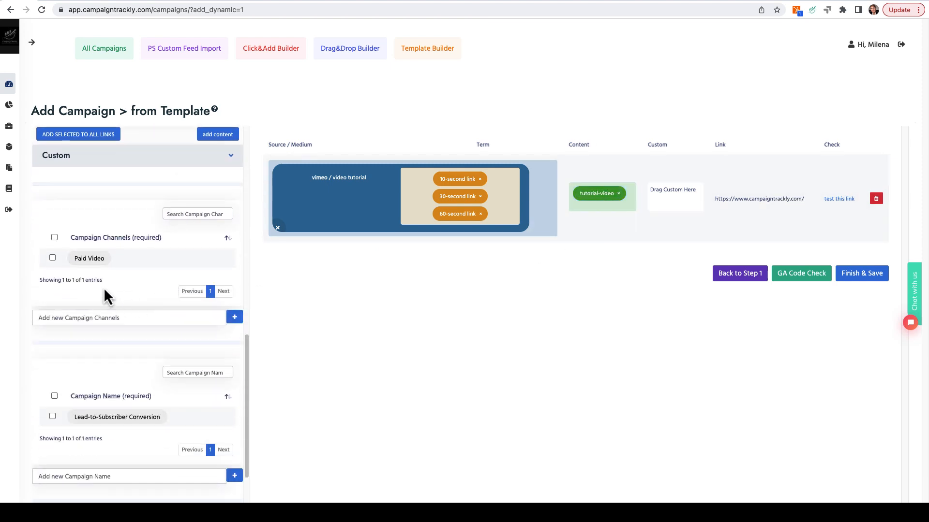
pyautogui.click(52, 258)
pyautogui.scroll(-5, 121, 329)
pyautogui.click(52, 232)
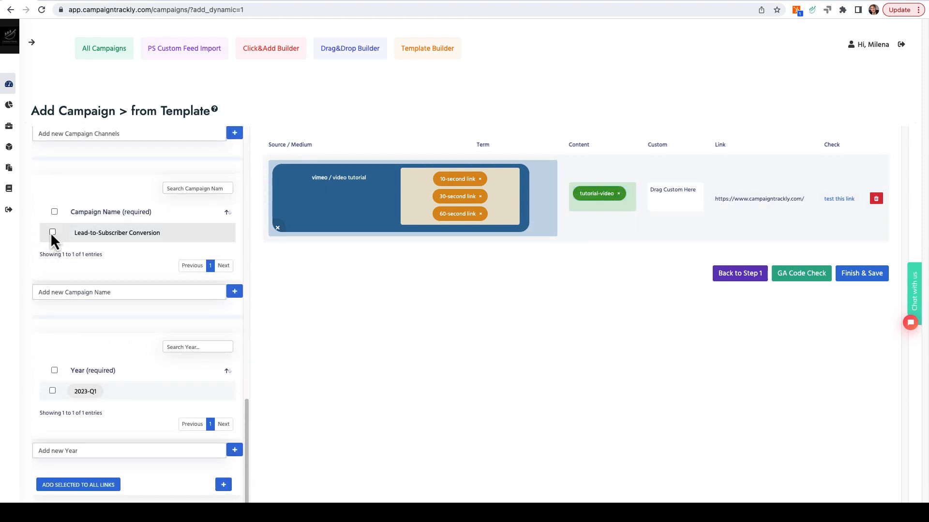
pyautogui.click(52, 391)
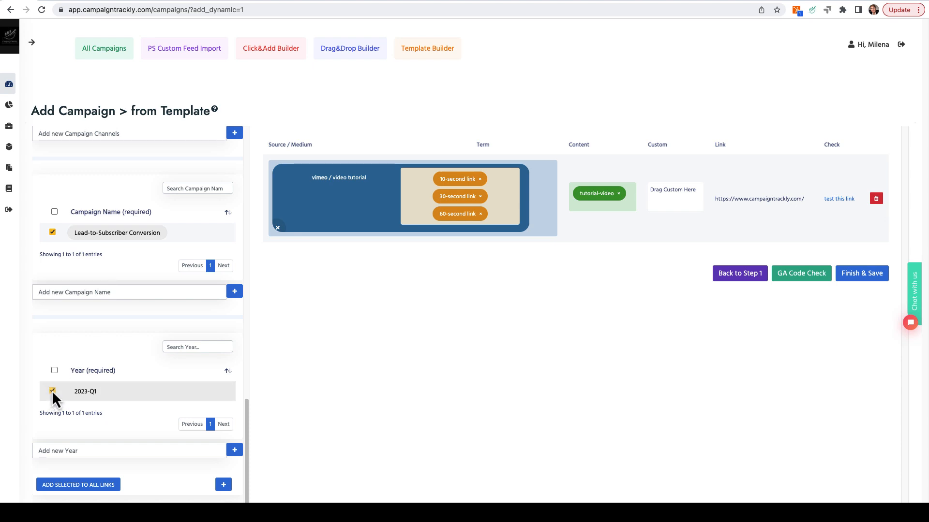
pyautogui.click(90, 485)
pyautogui.click(877, 283)
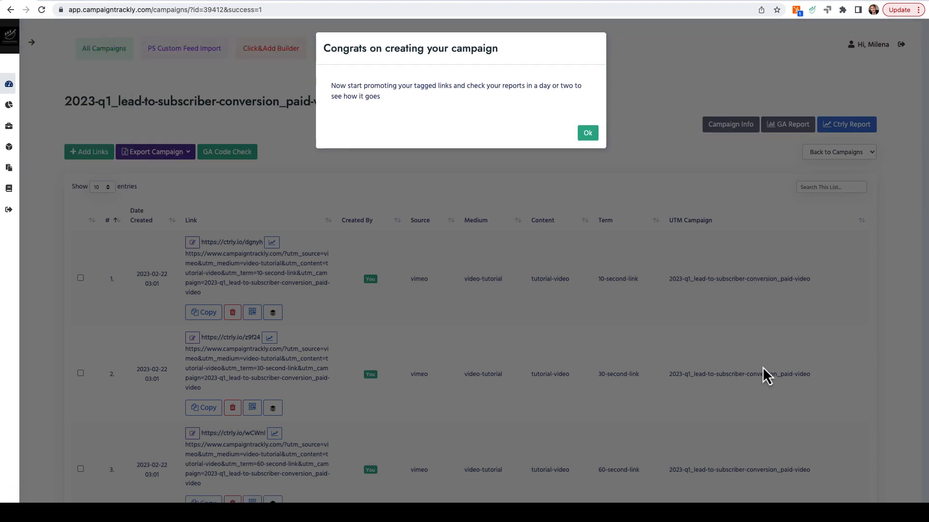
pyautogui.click(587, 136)
# Step: Export the campaign without Clicks and Countries, with UTM Campaign ordered first, and look through the exported table's columns
pyautogui.scroll(-3, 528, 277)
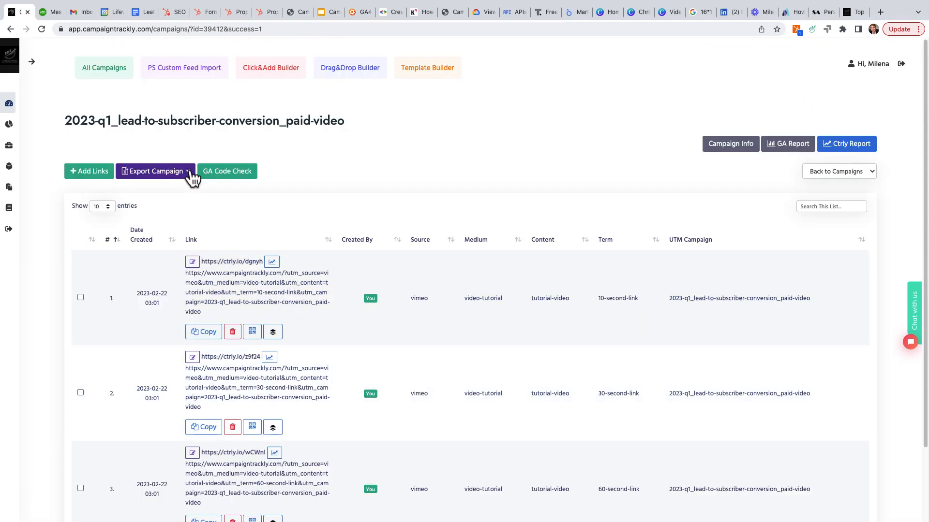
pyautogui.click(189, 172)
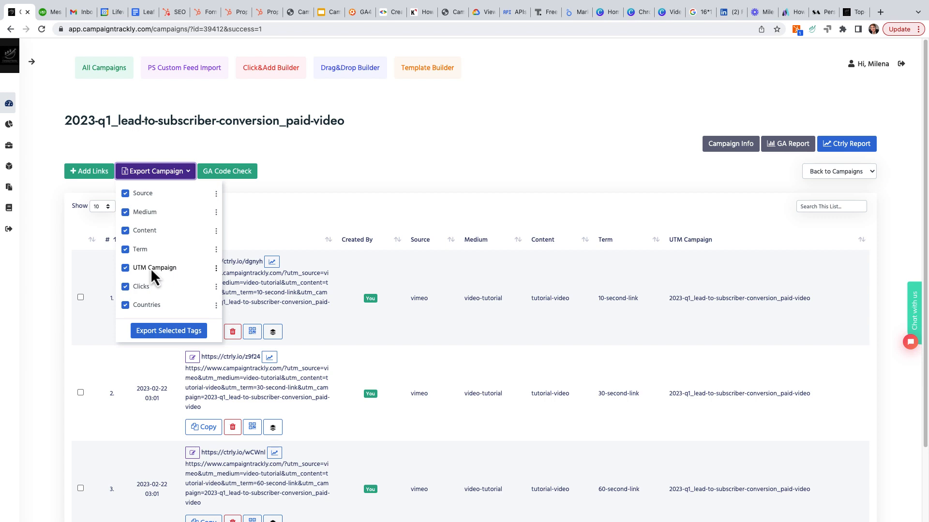
pyautogui.click(125, 288)
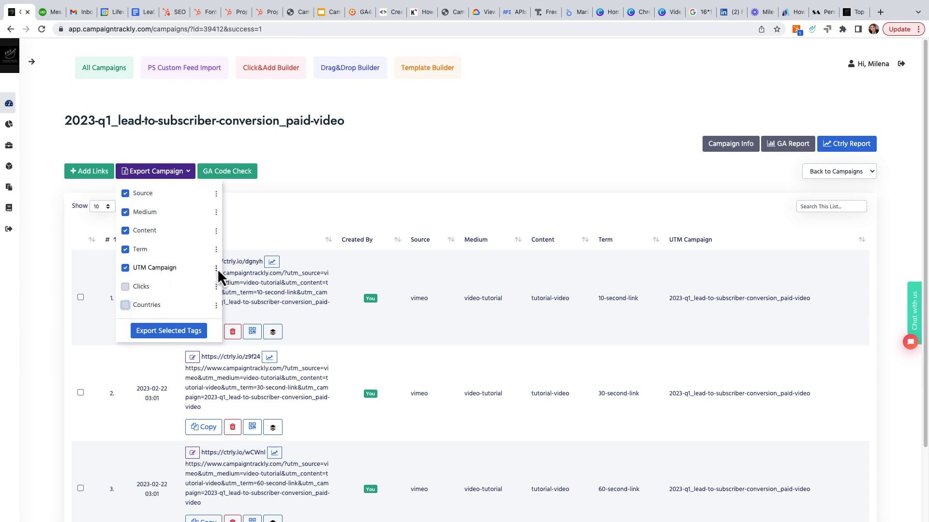
pyautogui.moveTo(217, 269); pyautogui.dragTo(214, 191)
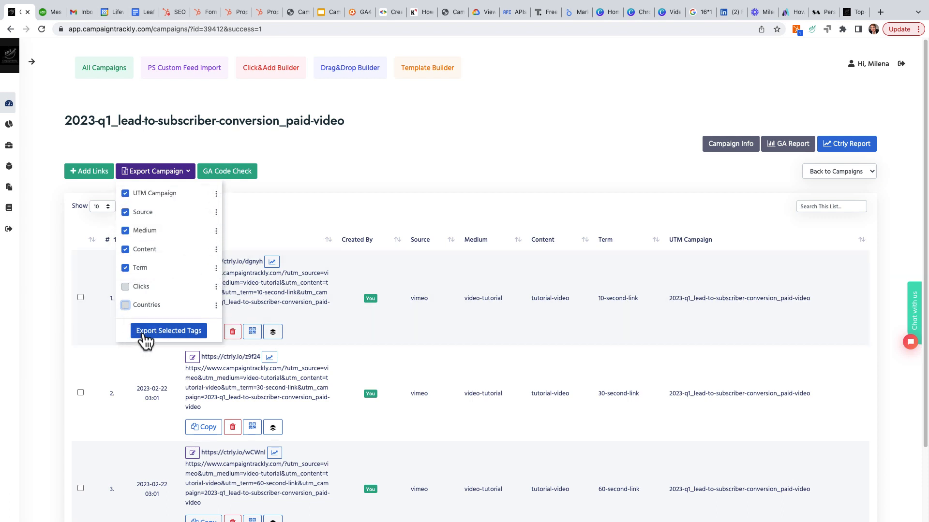
pyautogui.click(144, 332)
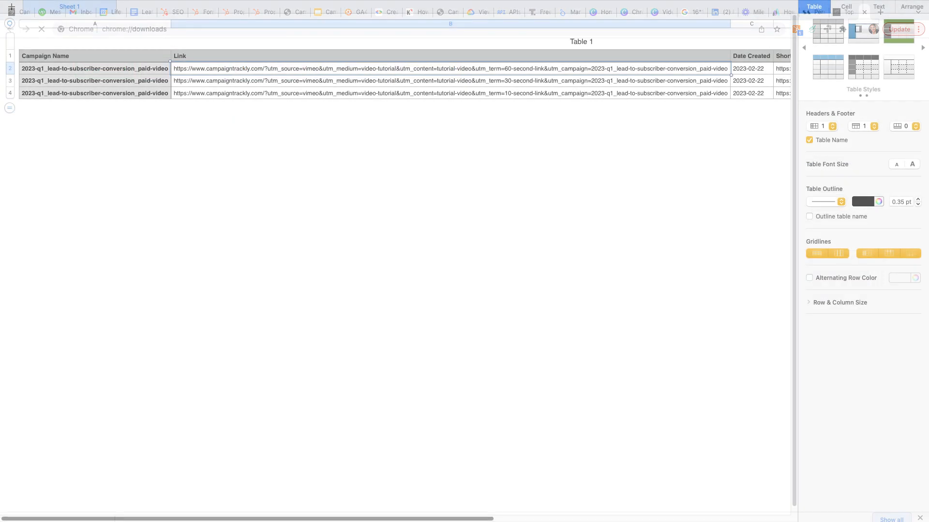
pyautogui.hscroll(5, 395, 270)
pyautogui.hscroll(10, 395, 270)
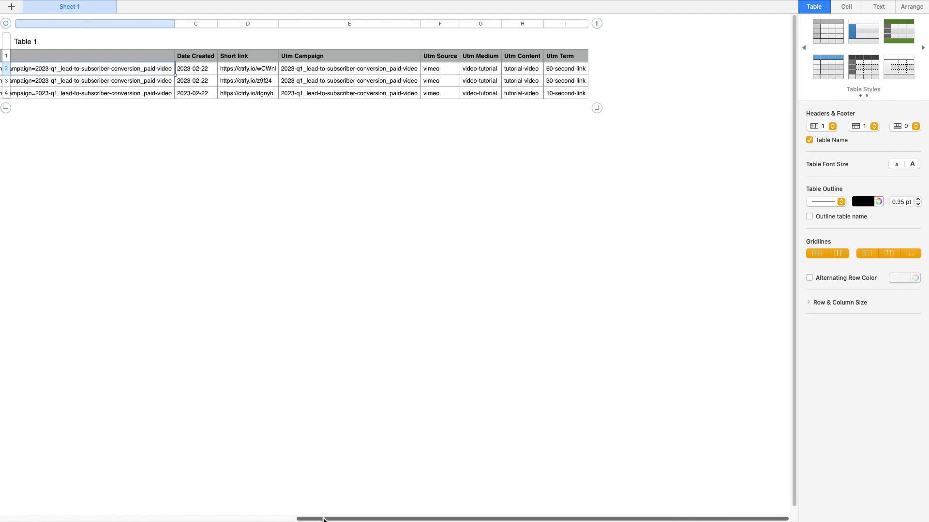
# Step: Open the 10-second link's QR code, enter Video as the image file name, check the available sizes and close without saving
pyautogui.scroll(-3, 248, 254)
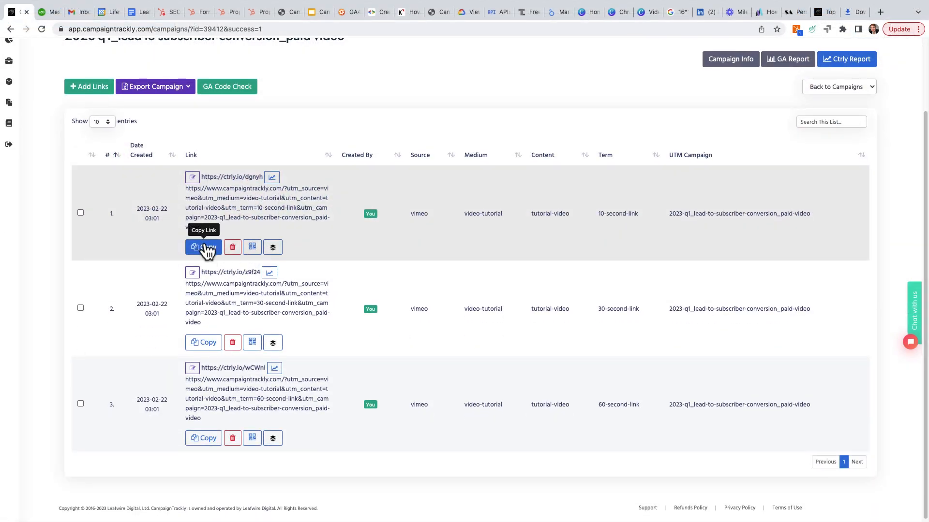
pyautogui.click(252, 246)
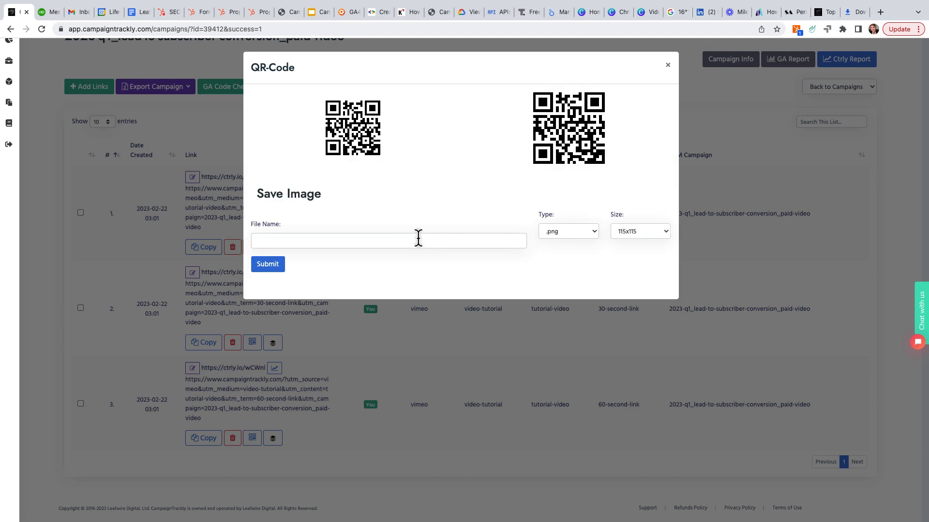
pyautogui.click(418, 237)
pyautogui.write('Vid')
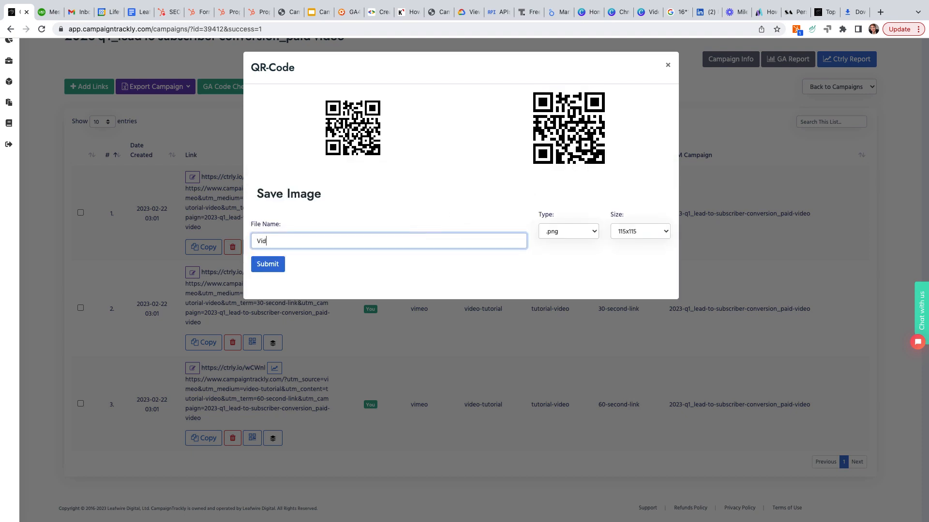
pyautogui.write('eo')
pyautogui.click(667, 231)
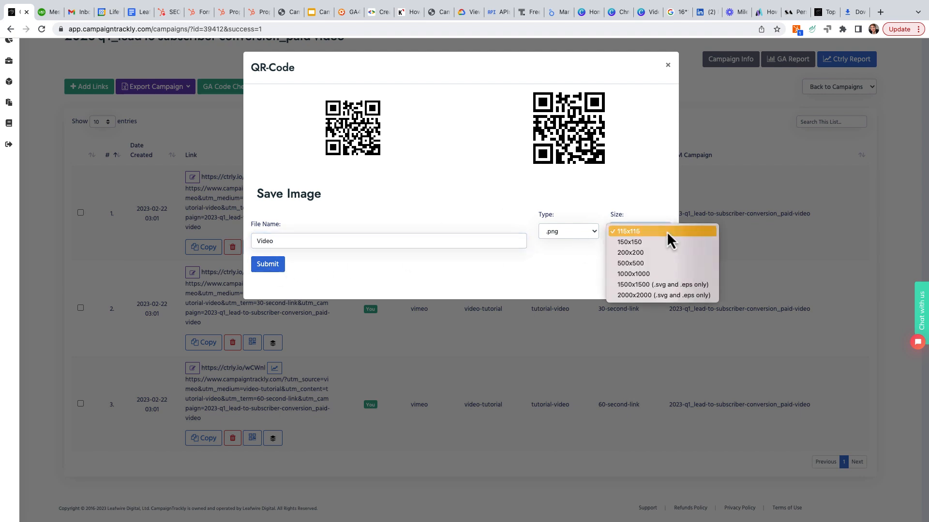
pyautogui.click(667, 63)
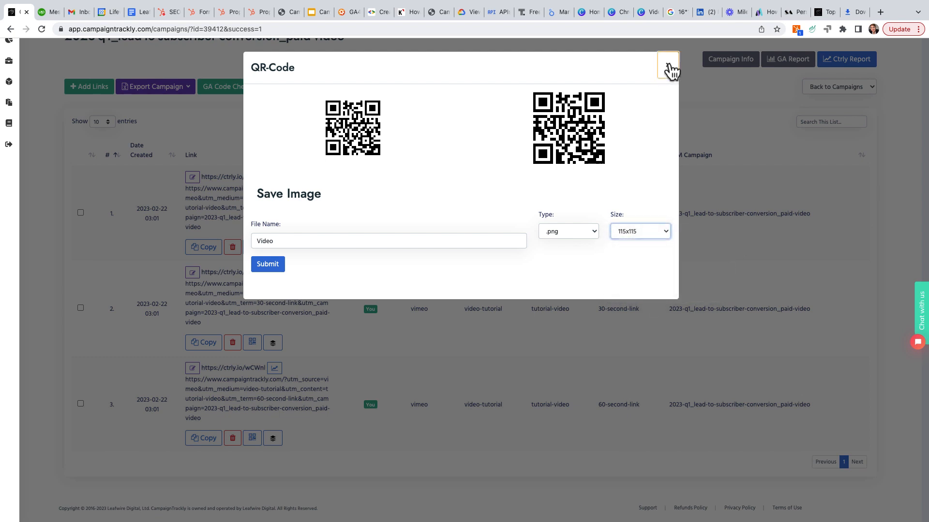
pyautogui.click(667, 63)
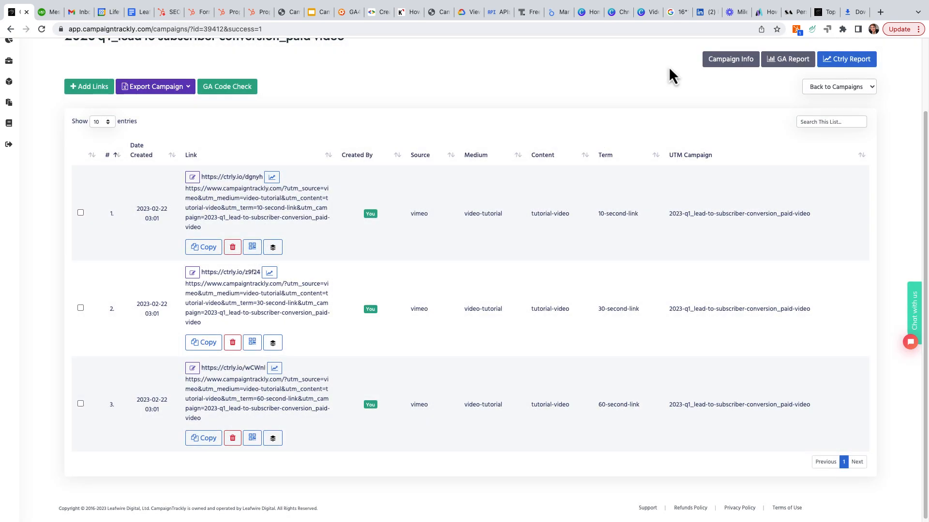